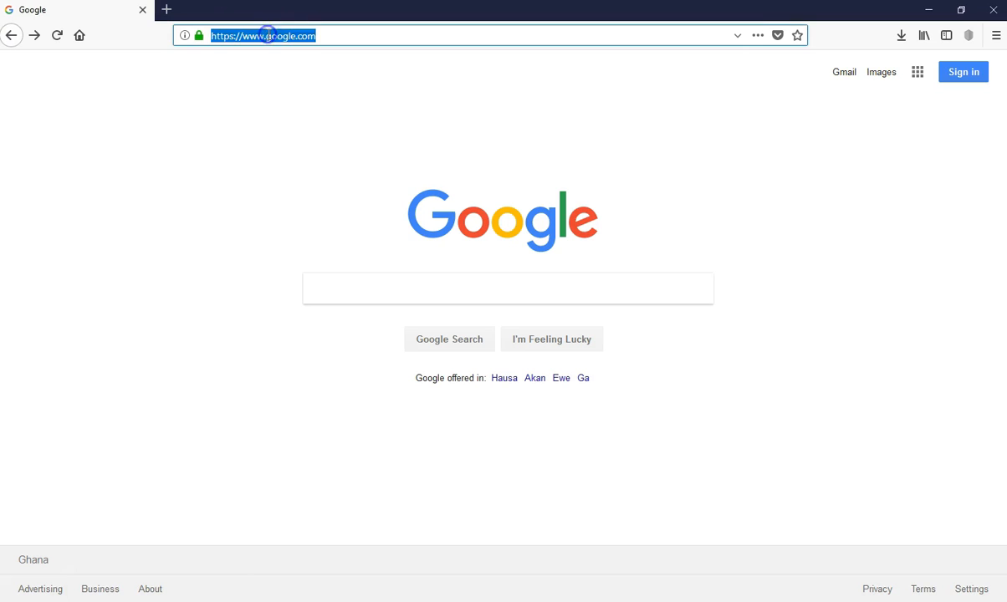
- Open fonts.google.com and add the Montserrat family from the font directory to the selection
type("font")
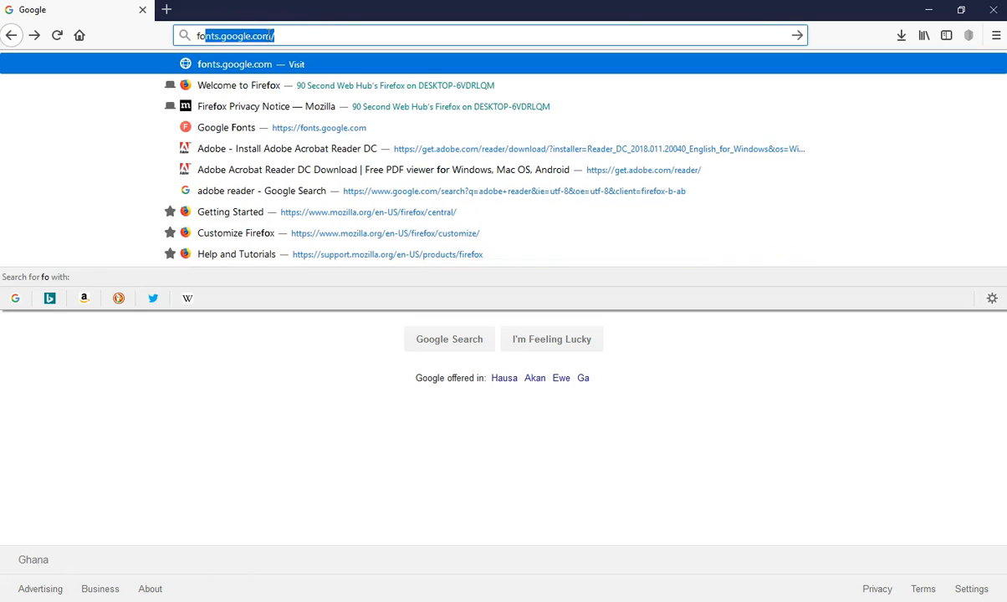
key("Return")
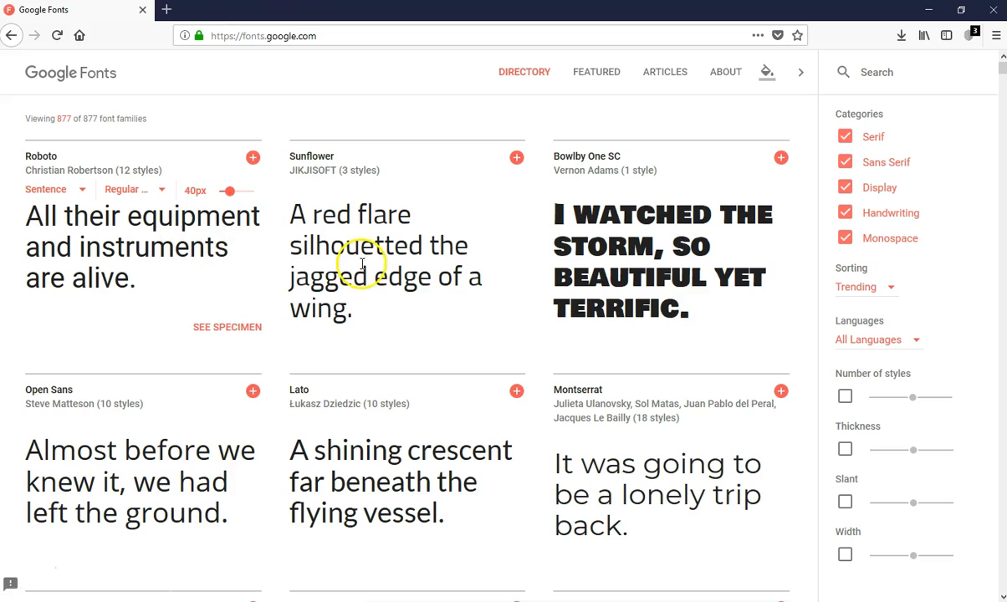
scroll(494, 227, "down", 1)
scroll(486, 226, "down", 3)
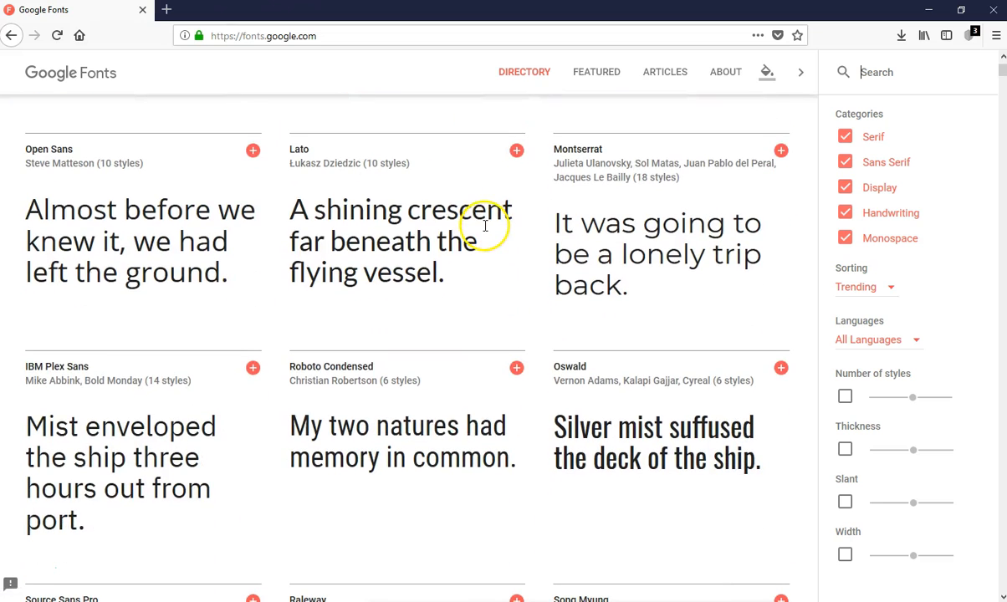
mouse_move(408, 236)
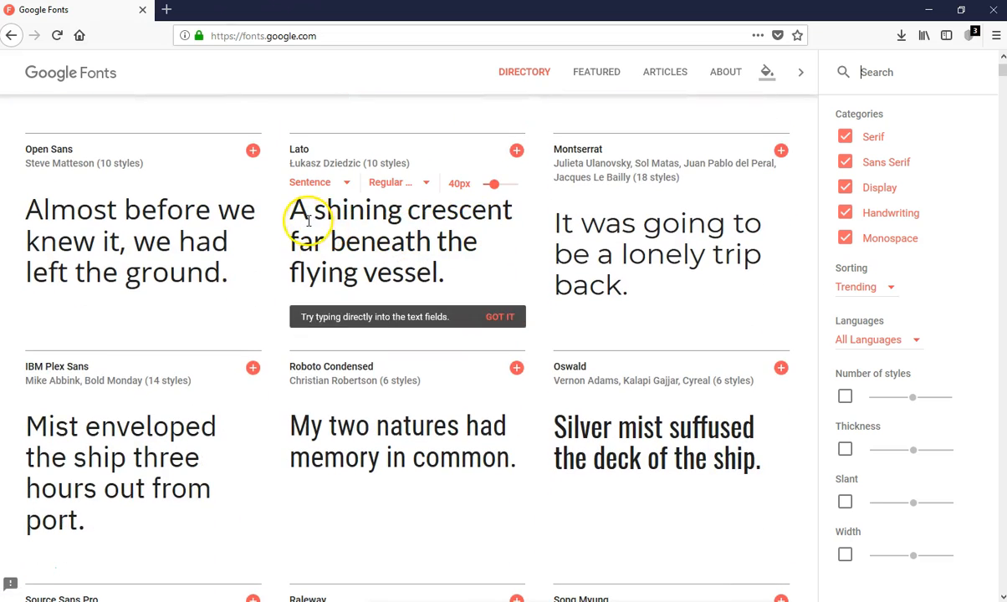
mouse_move(579, 240)
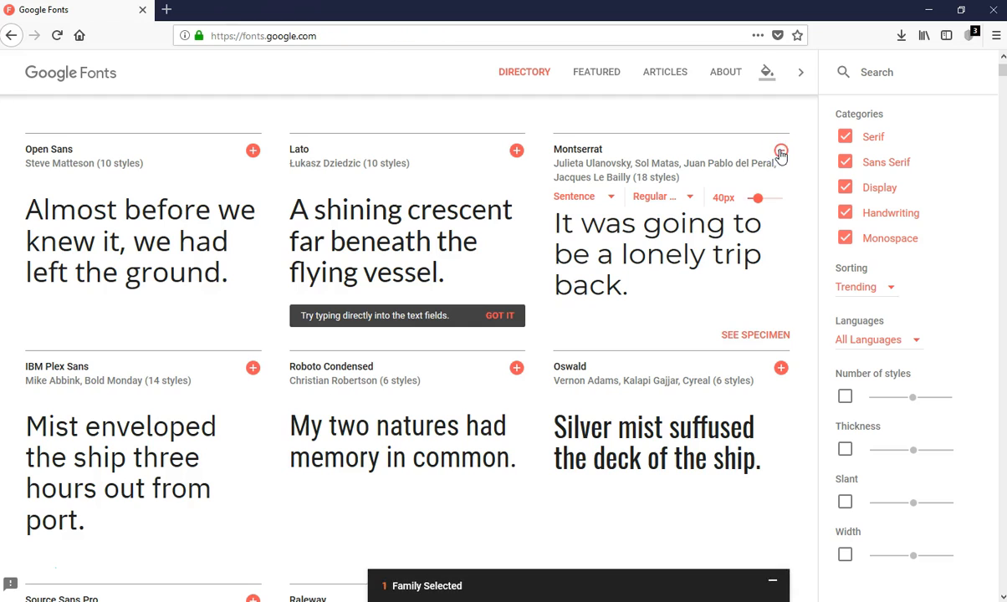
- Expand the selected-family details and download the Montserrat family, saving Montserrat.zip to disk
left_click(465, 586)
left_click(452, 539)
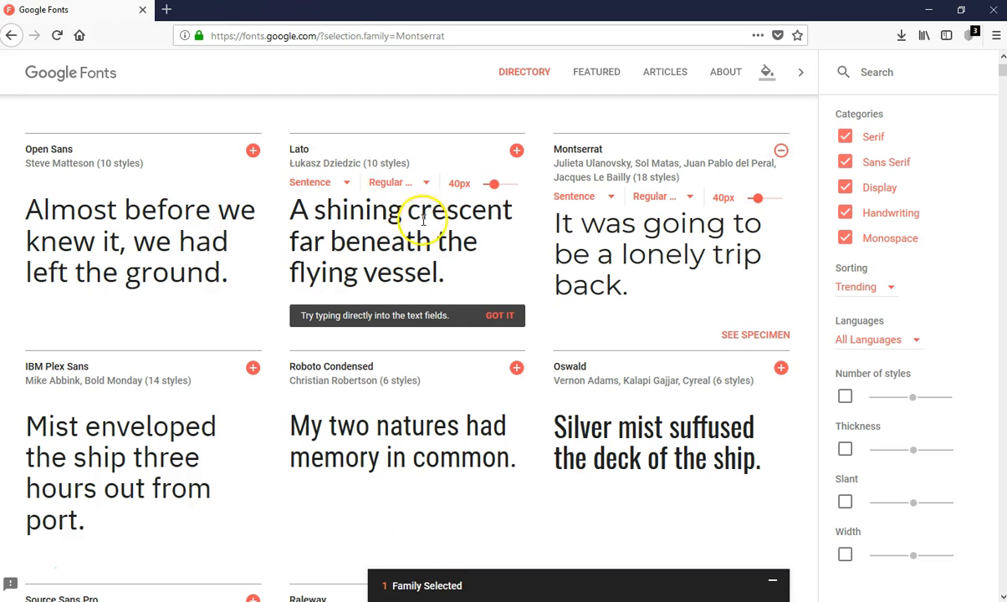
left_click(460, 588)
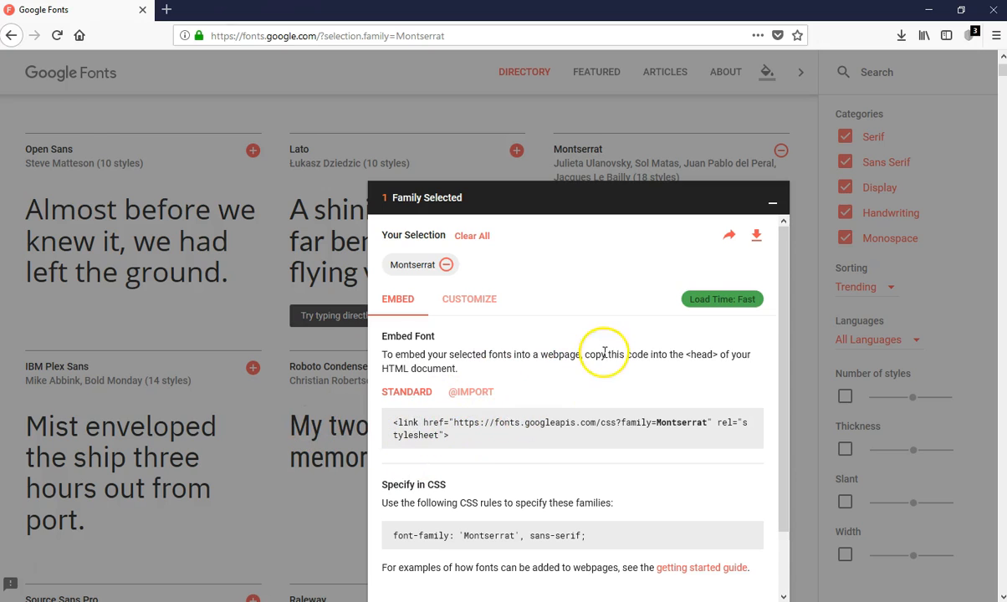
left_click(756, 235)
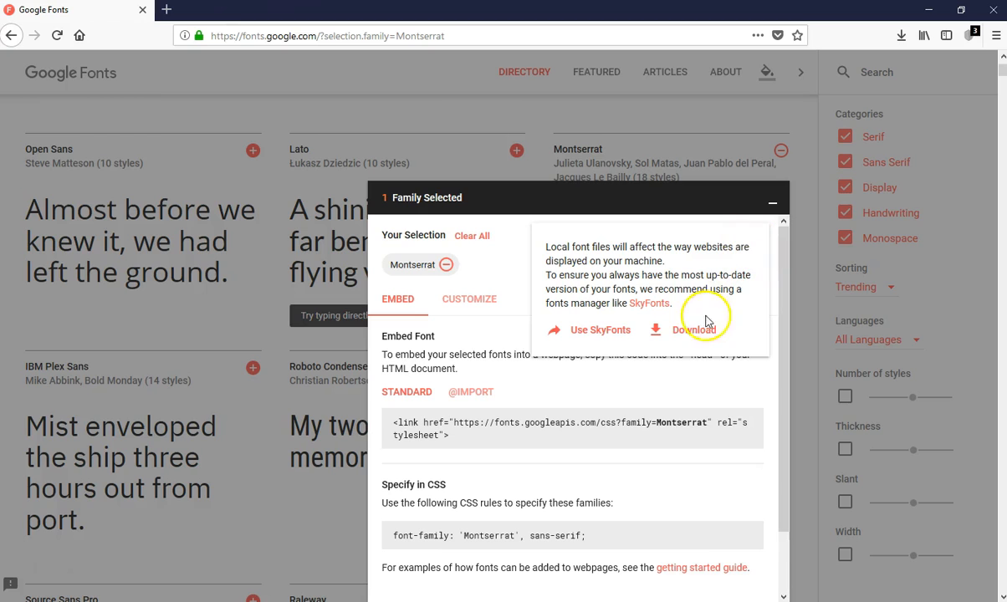
left_click(690, 332)
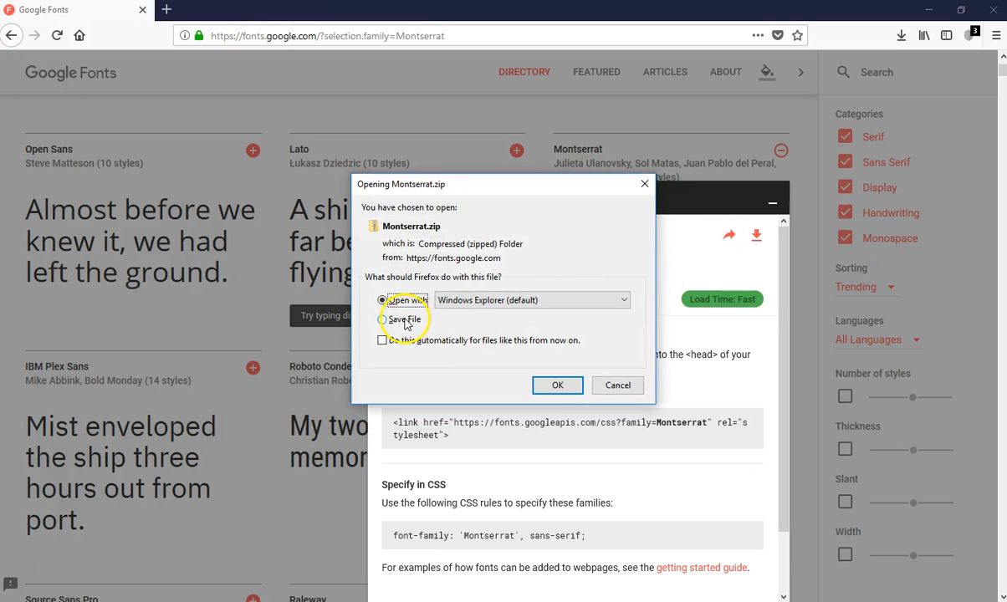
left_click(403, 320)
left_click(553, 383)
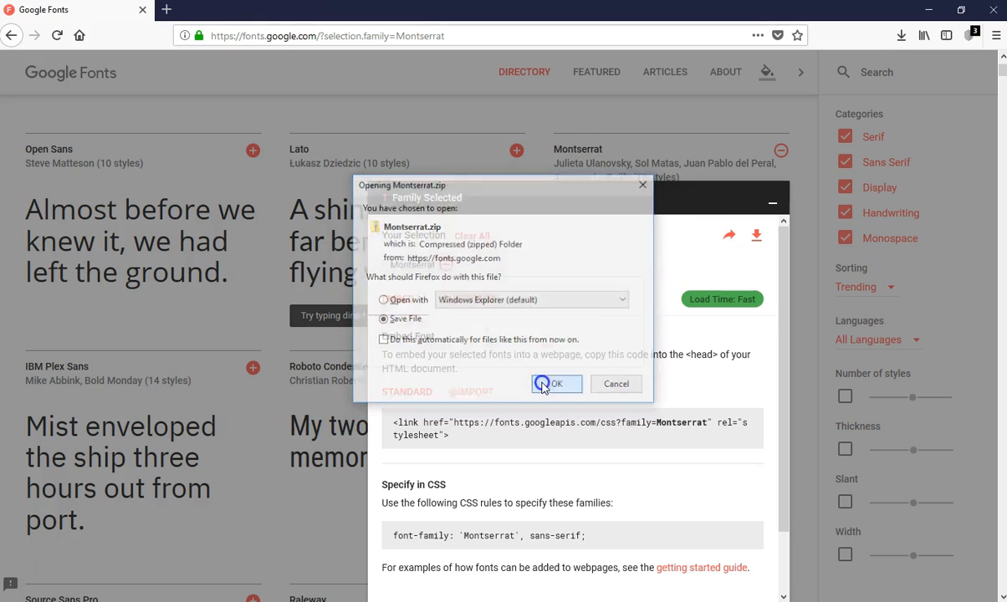
- Show the downloaded Montserrat archive in its folder and extract it to E:\Downloads\Firefox Downloads\Montserrat
left_click(906, 36)
left_click(891, 72)
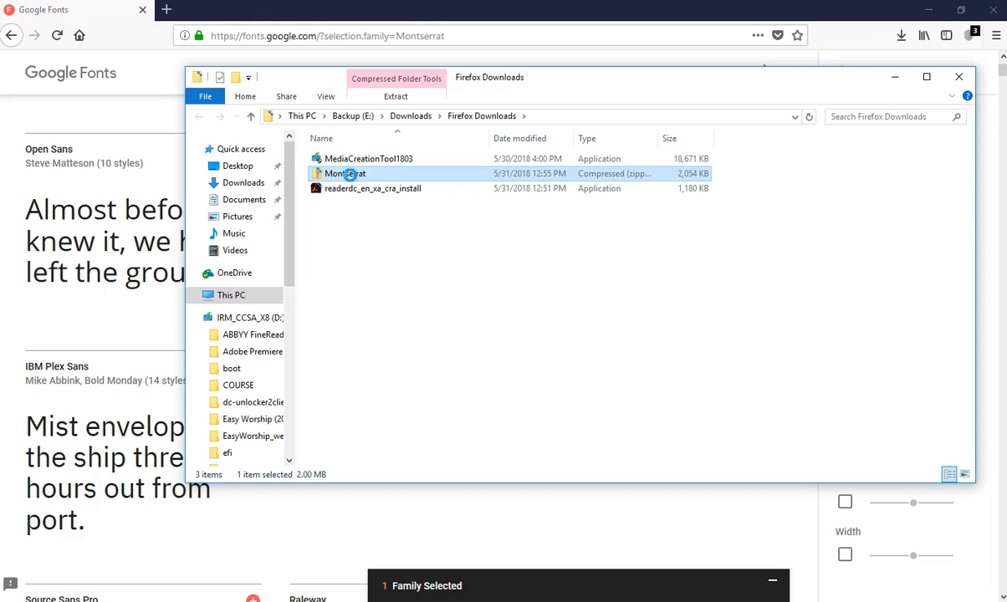
right_click(348, 174)
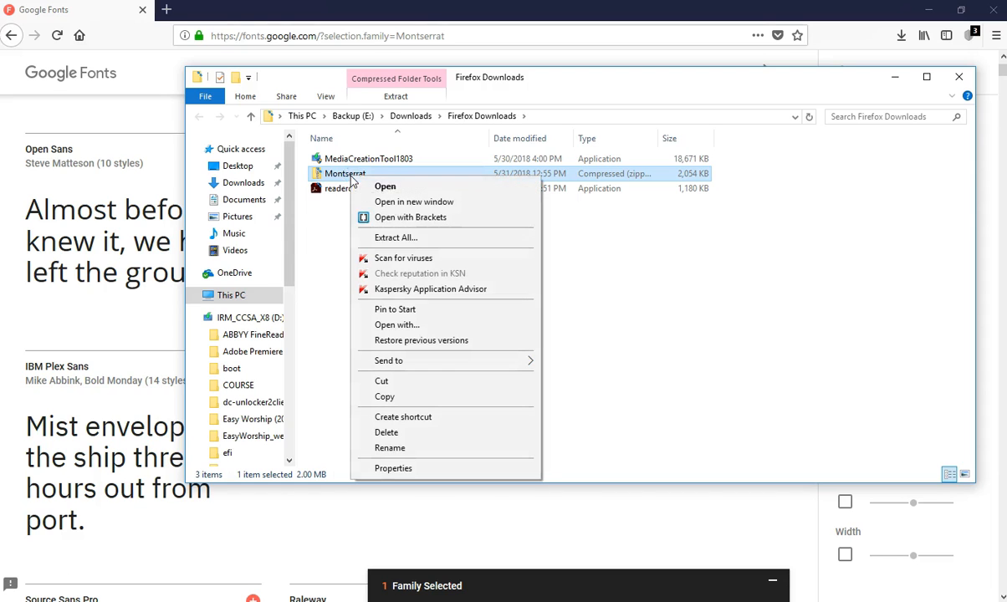
left_click(394, 239)
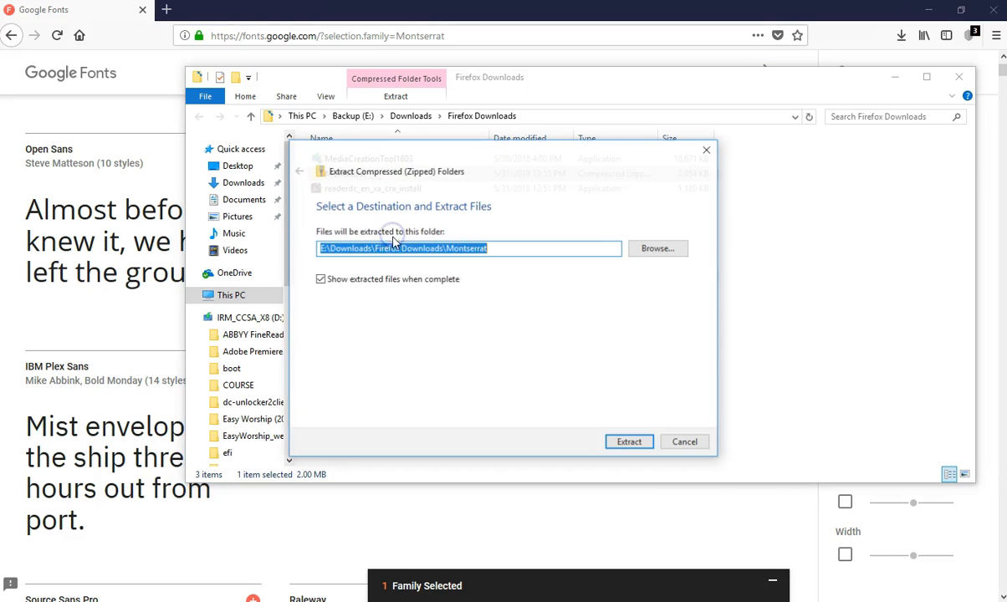
left_click(624, 441)
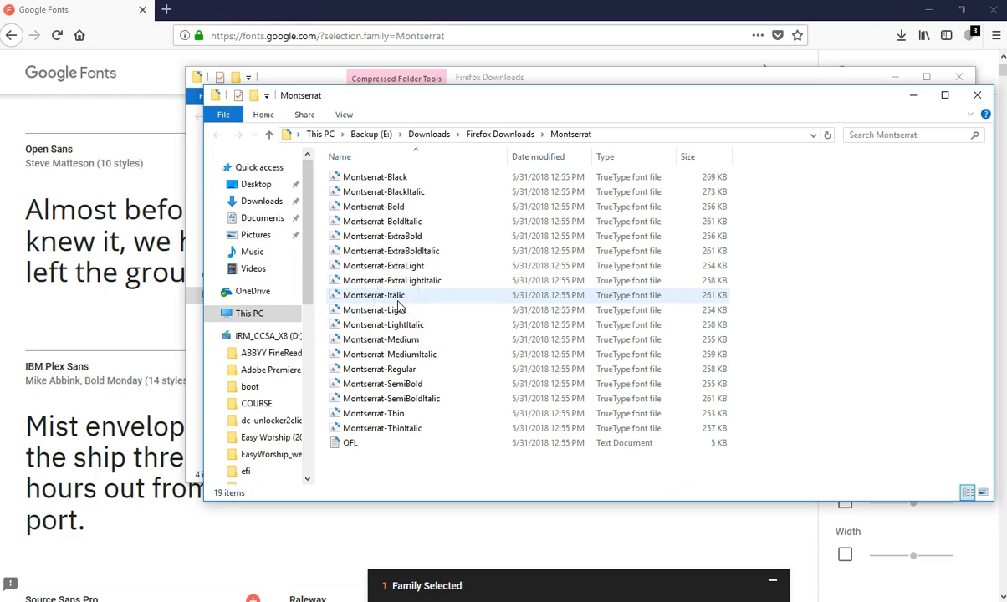
- Install the Montserrat-Black font from the extracted folder and close its preview
left_click(390, 184)
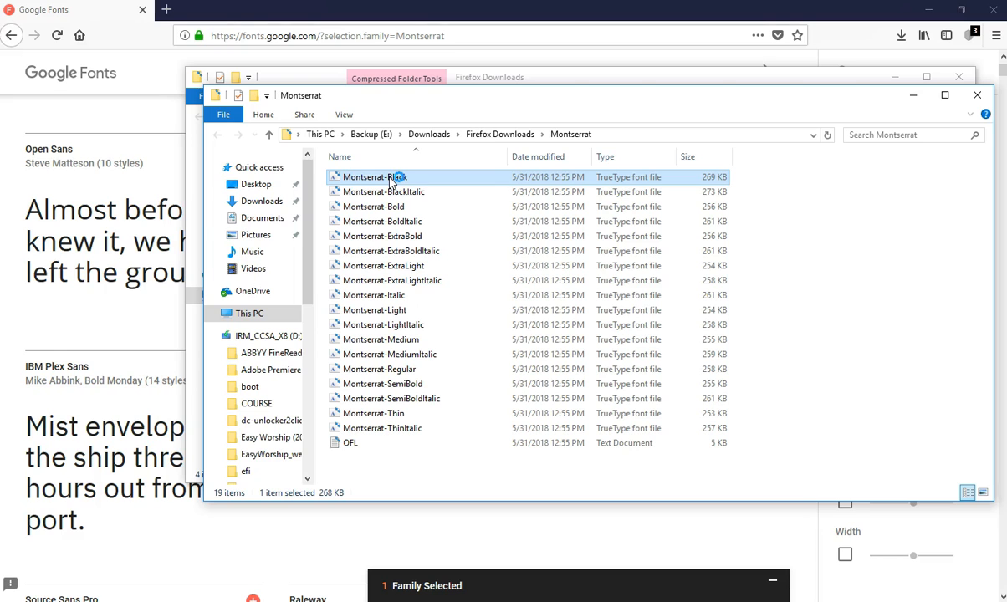
double_click(391, 181)
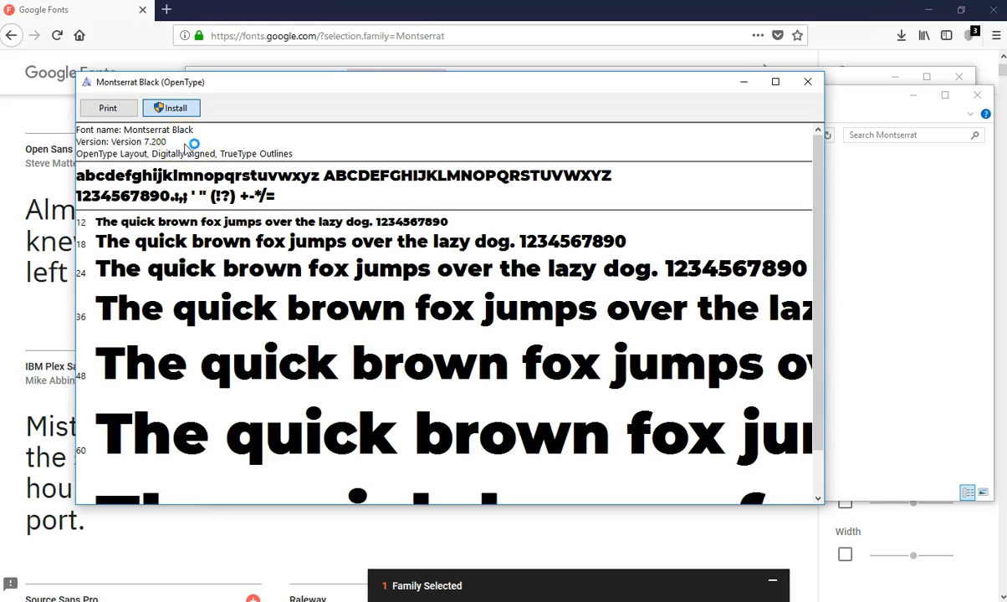
left_click(171, 114)
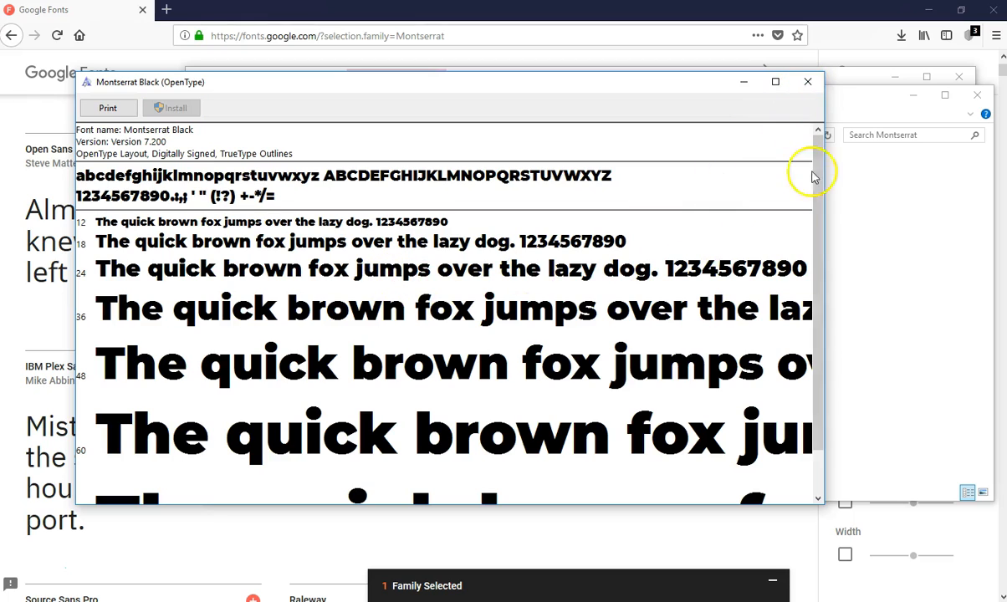
left_click(808, 83)
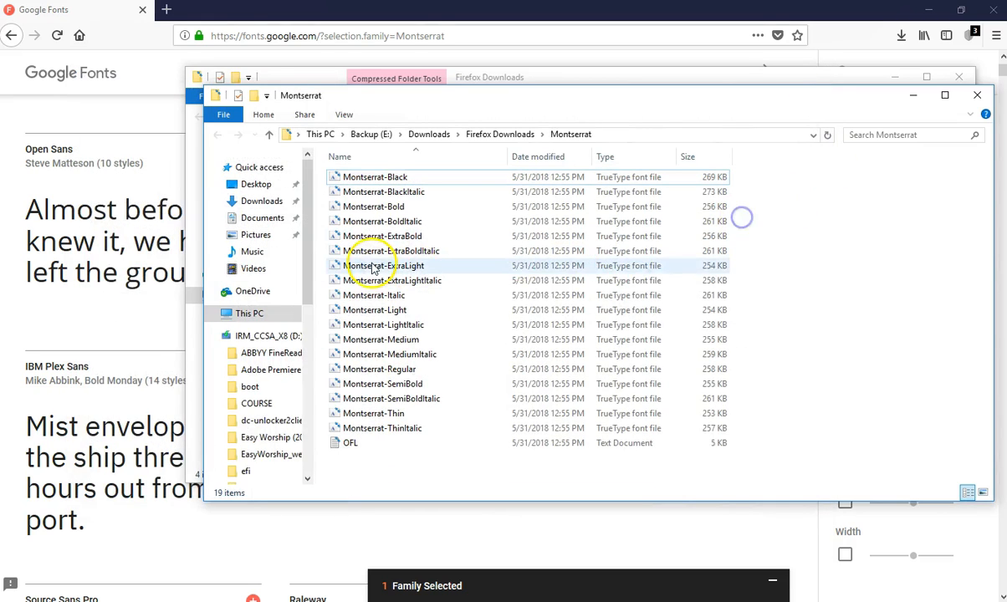
- Open This PC in a new window and go to the Fonts folder in C:\Windows
right_click(241, 317)
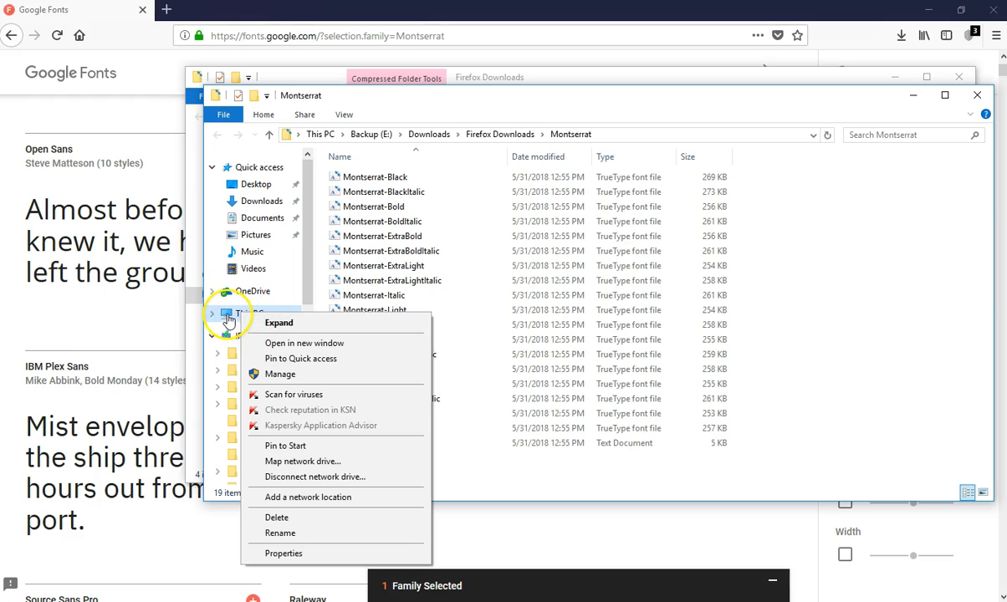
left_click(284, 347)
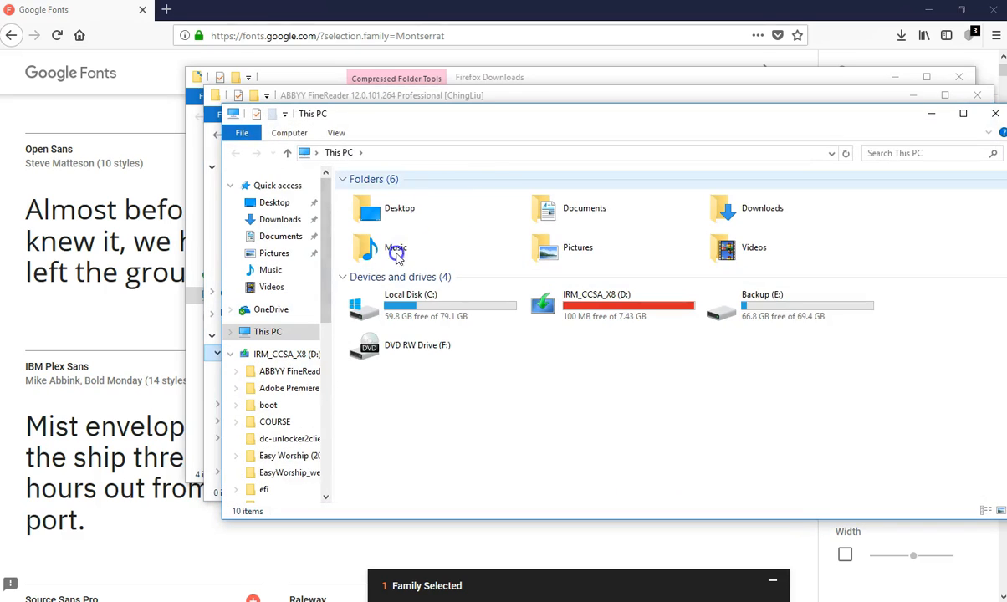
double_click(467, 117)
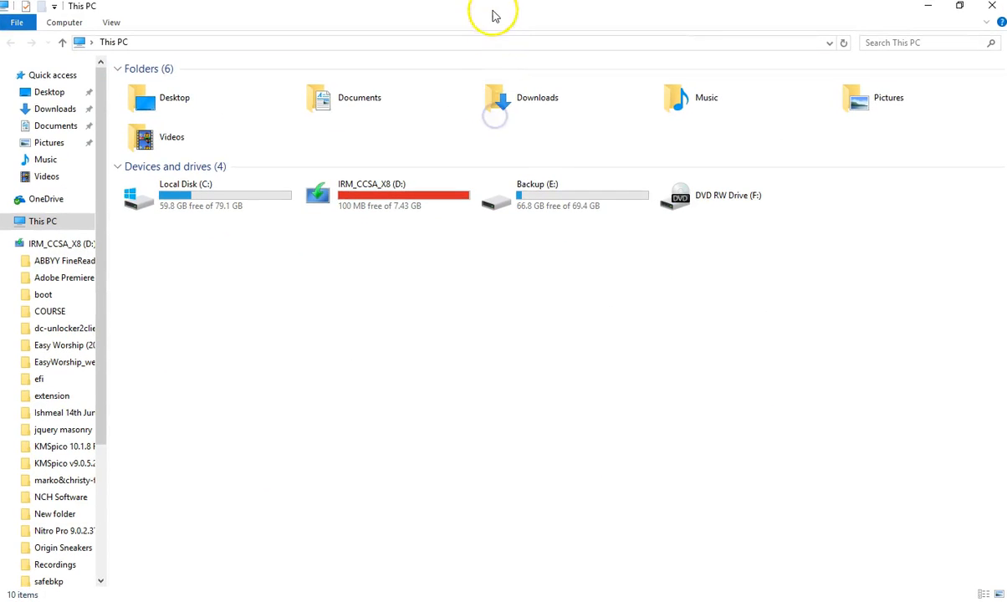
double_click(494, 11)
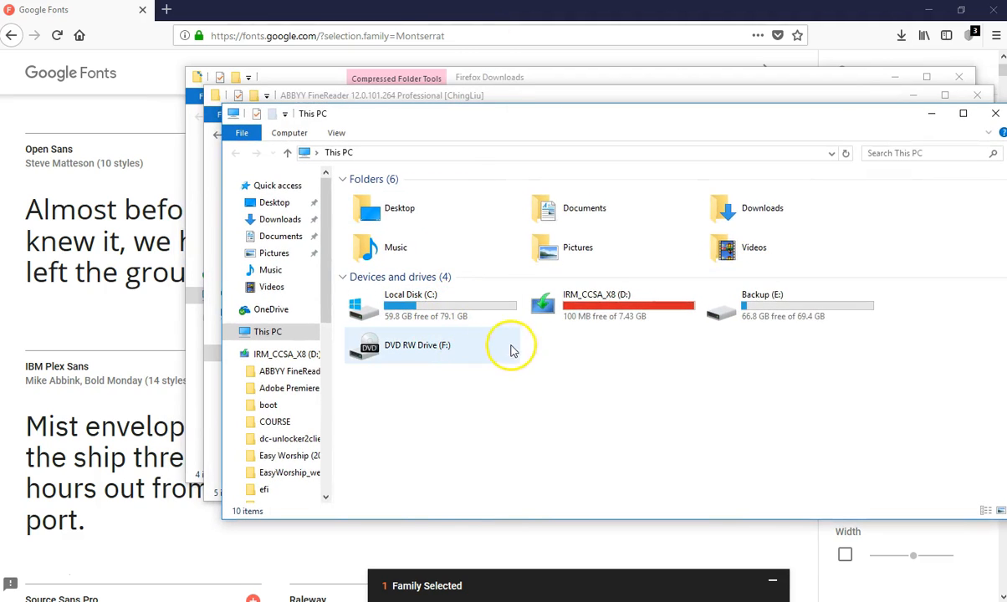
double_click(444, 308)
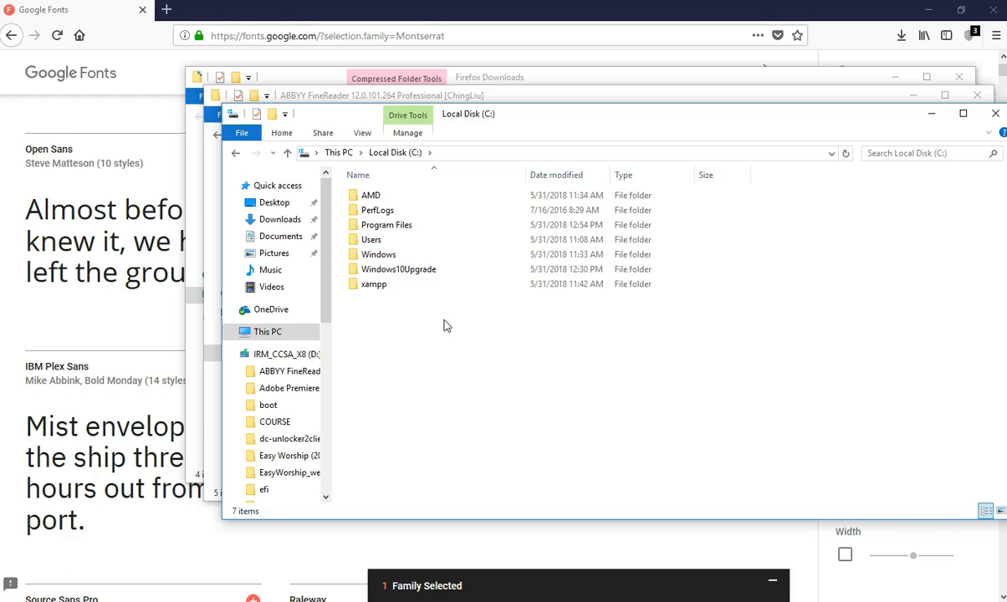
double_click(389, 256)
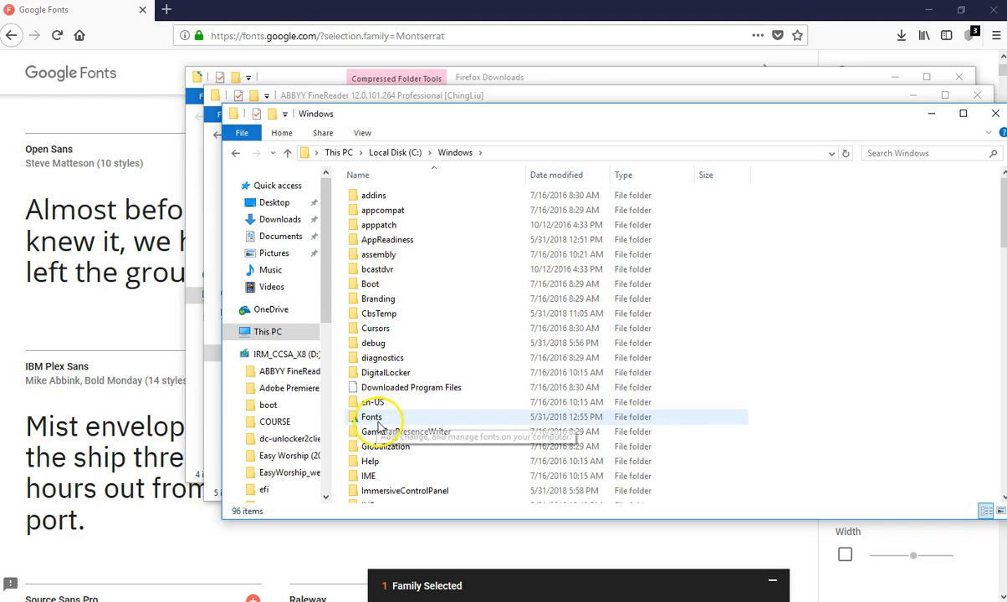
double_click(378, 425)
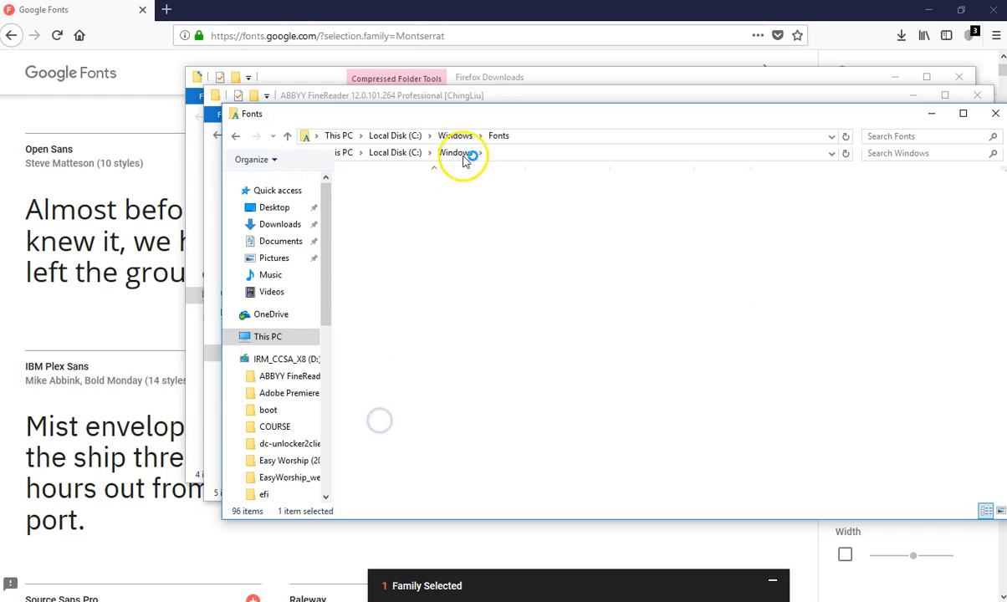
- Reopen the extracted Montserrat folder and arrange it side by side with the Fonts folder window
left_click_drag(456, 118, 674, 123)
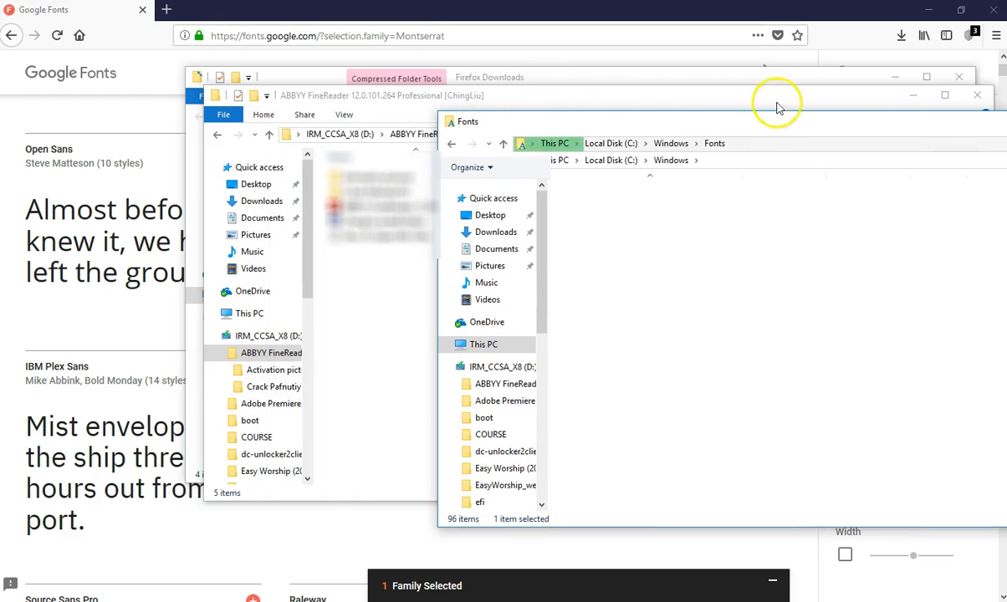
left_click(911, 96)
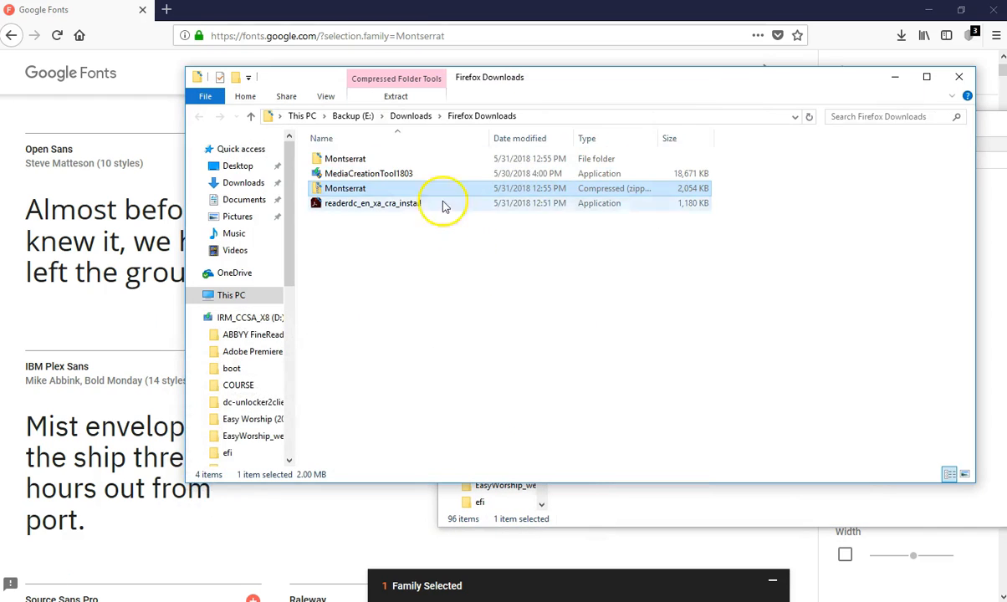
double_click(362, 160)
left_click_drag(452, 80, 292, 86)
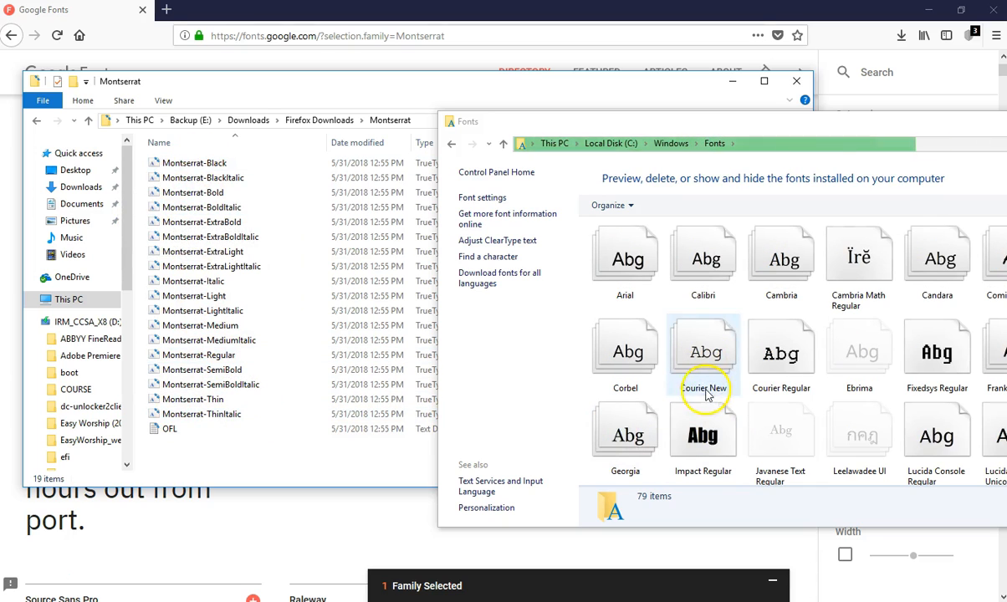
- Install all Montserrat font files except OFL by copying them into the Fonts folder, replacing the already installed Montserrat Black
left_click(185, 165)
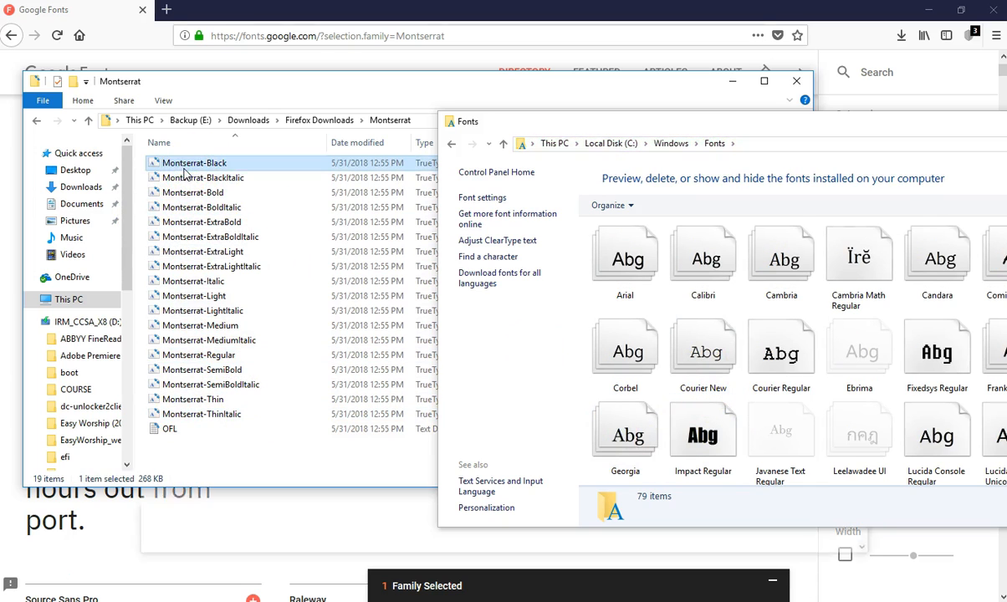
left_click(168, 430, "shift")
left_click(168, 429, "ctrl")
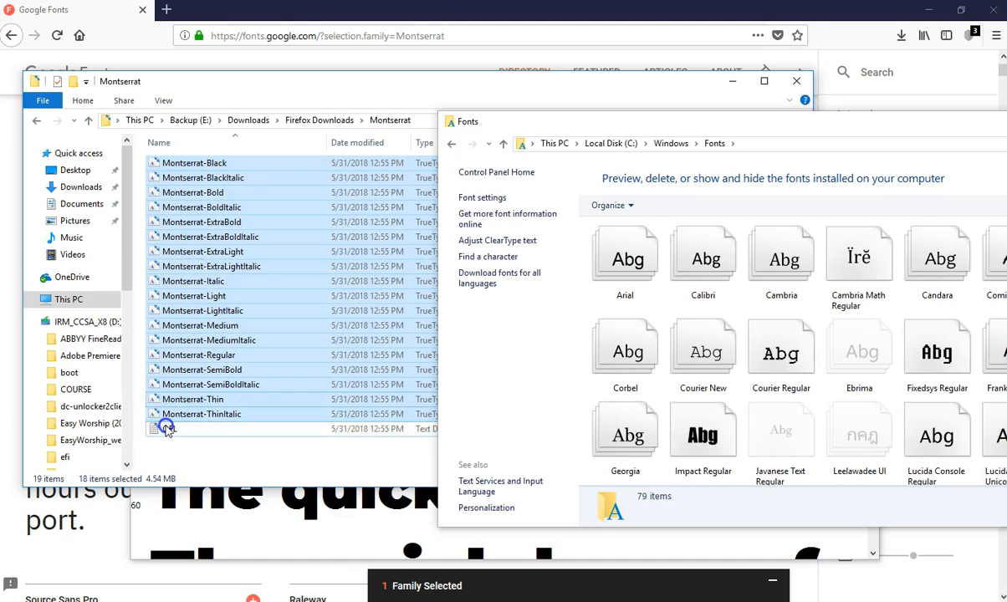
left_click_drag(213, 260, 617, 368)
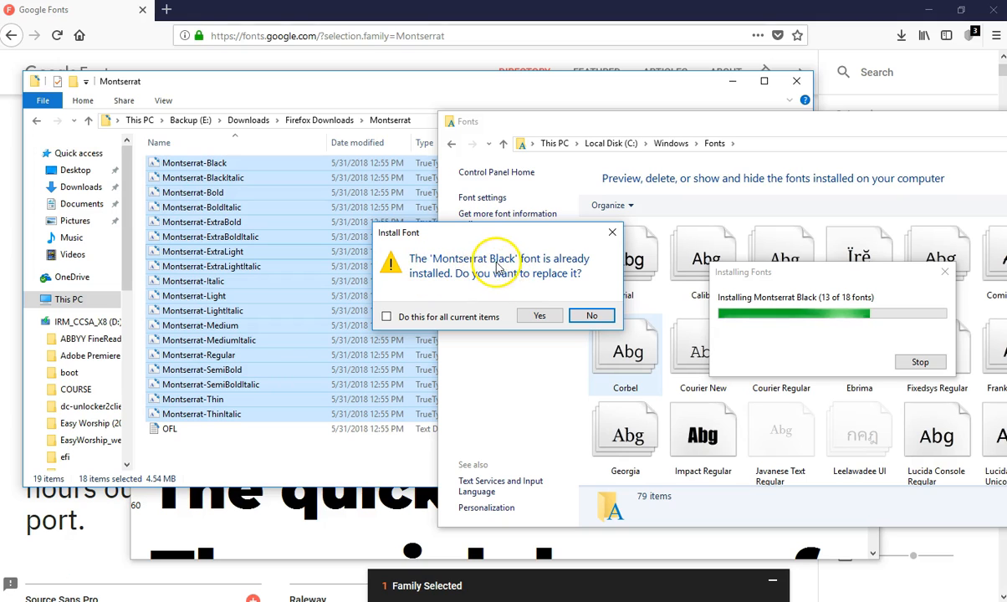
left_click(540, 317)
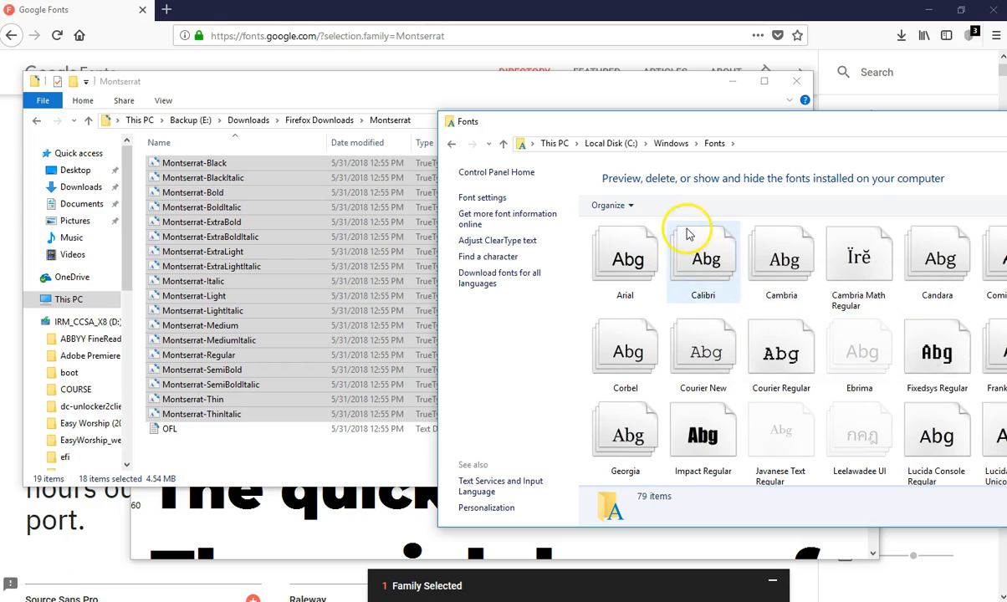
left_click_drag(644, 122, 469, 85)
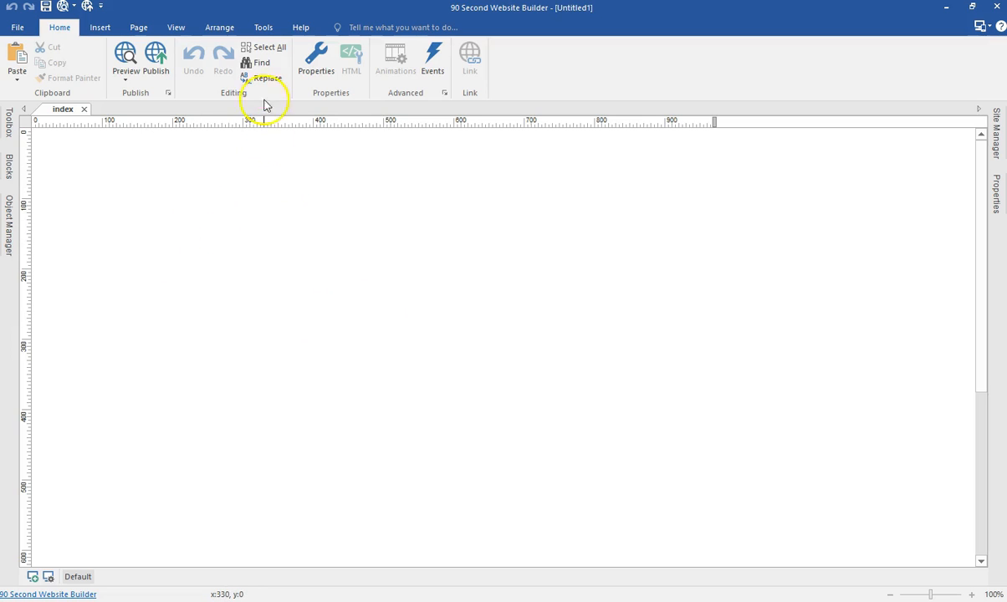
- Set the web fonts method in the HTML options to Use Google Fonts for non web-safe fonts
left_click(264, 27)
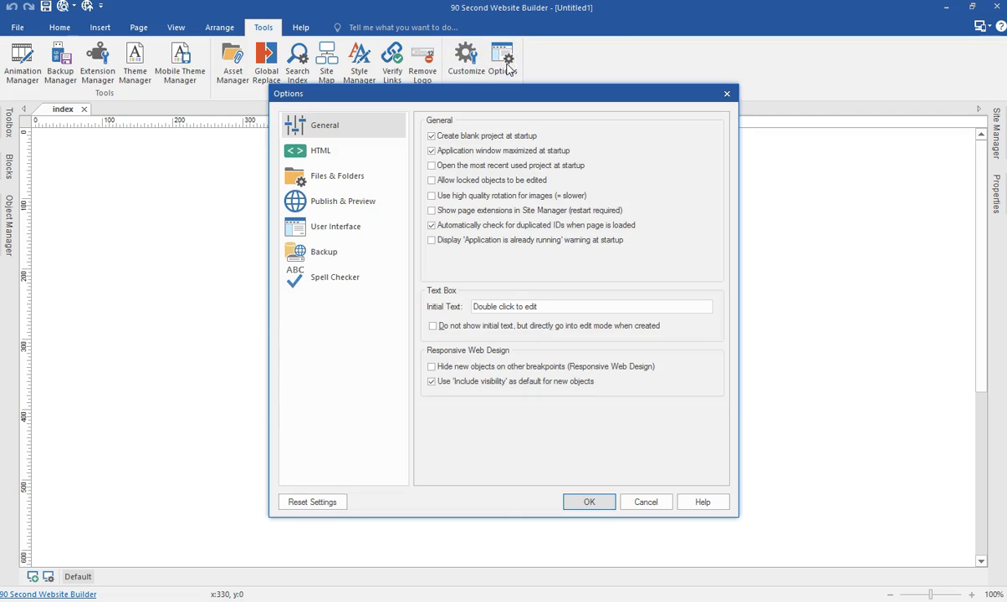
left_click(330, 154)
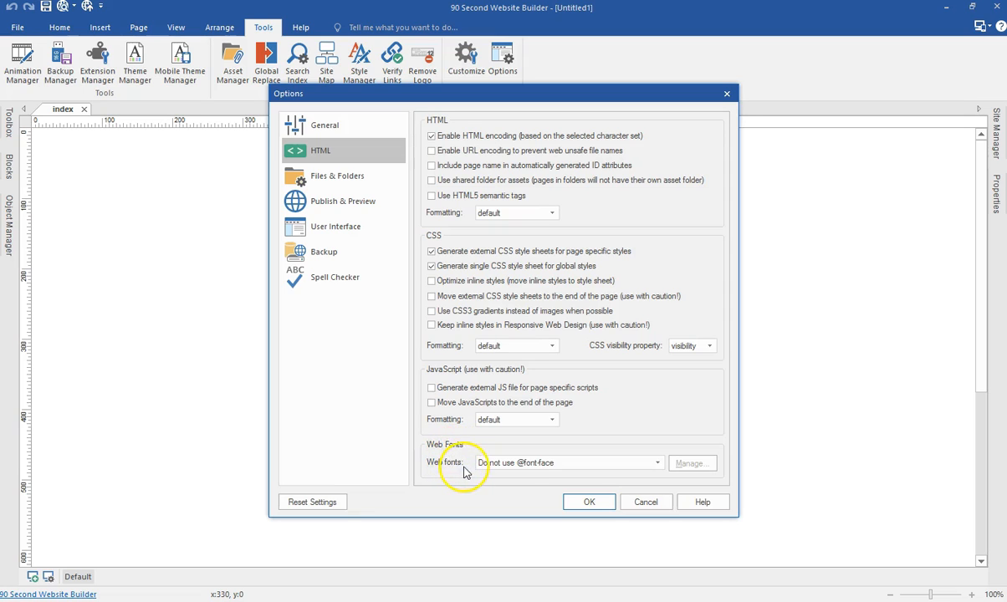
left_click(657, 464)
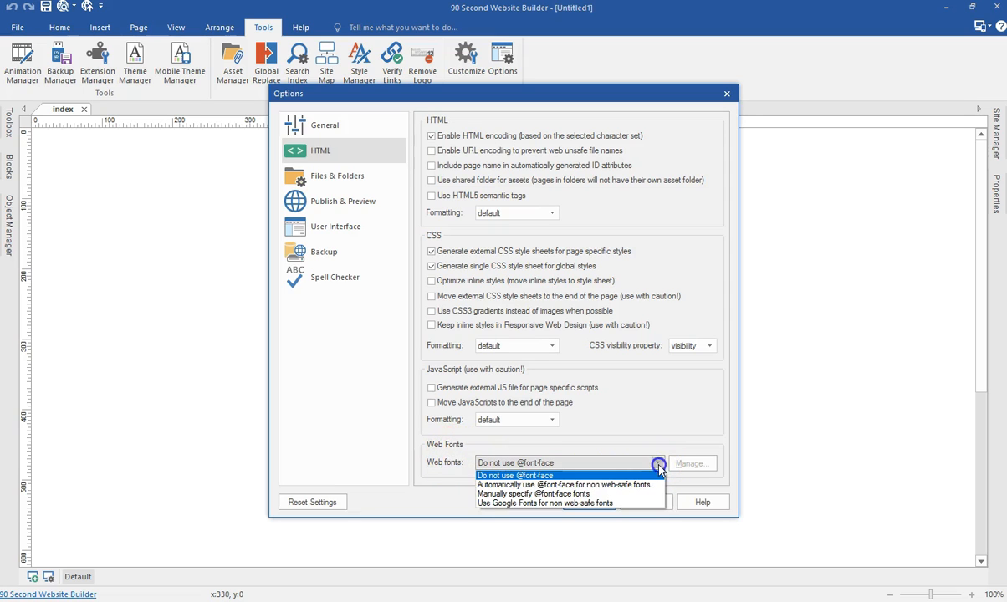
left_click(584, 504)
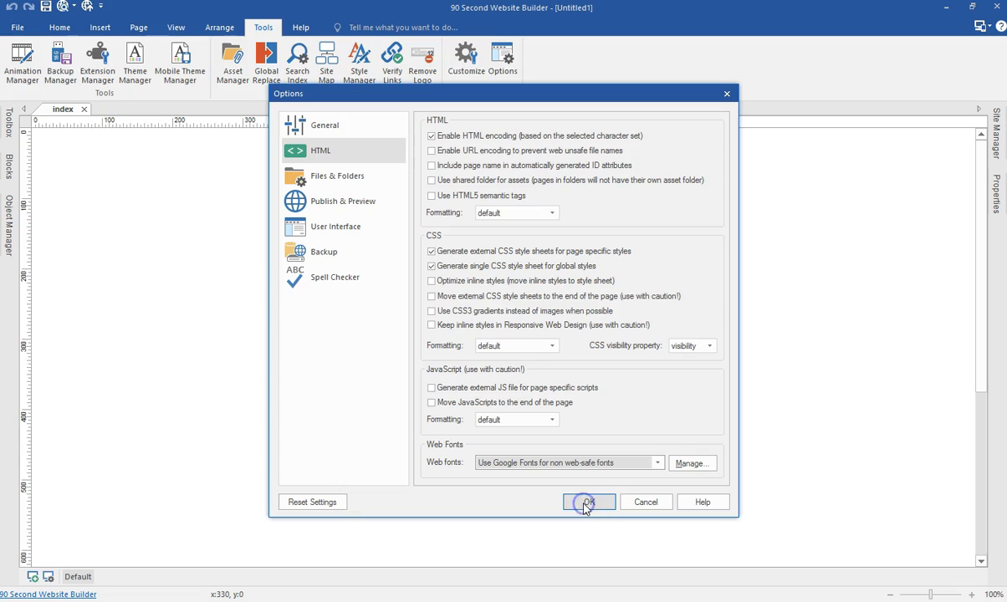
- Add the Montserrat font family to the Google Fonts configuration without parameters and save the options
left_click(691, 465)
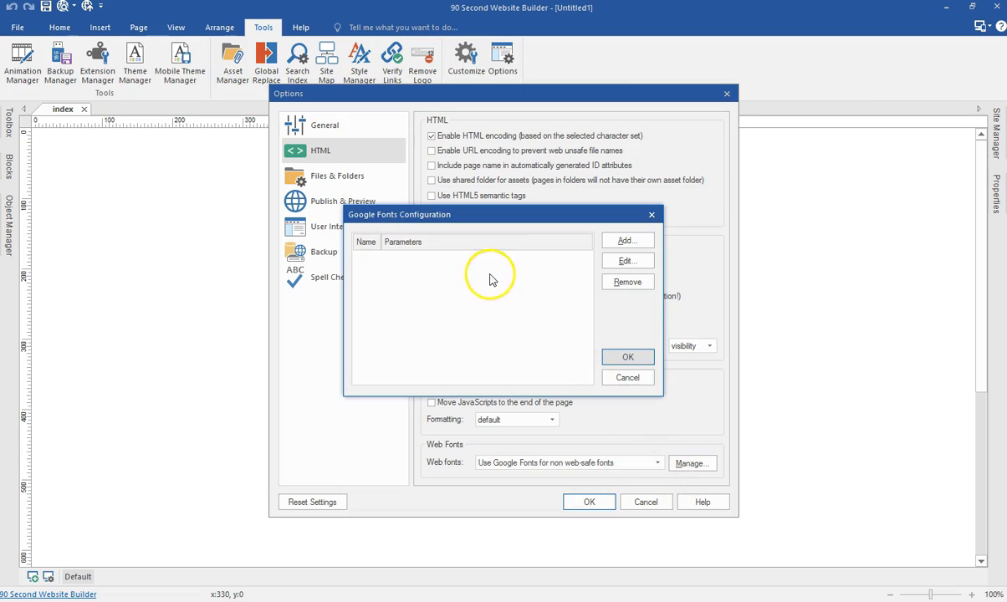
left_click(626, 242)
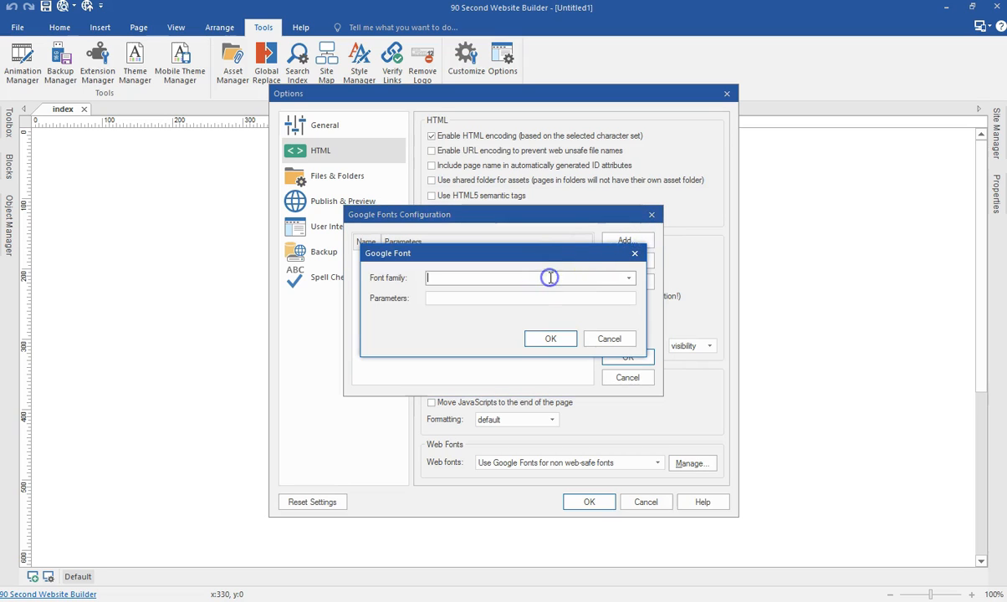
left_click(629, 279)
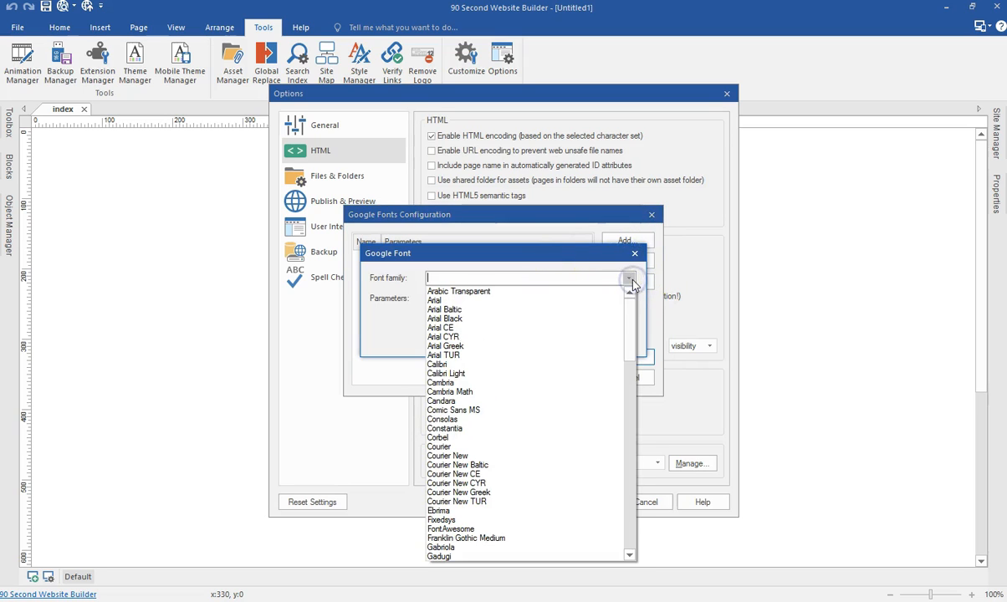
type("m")
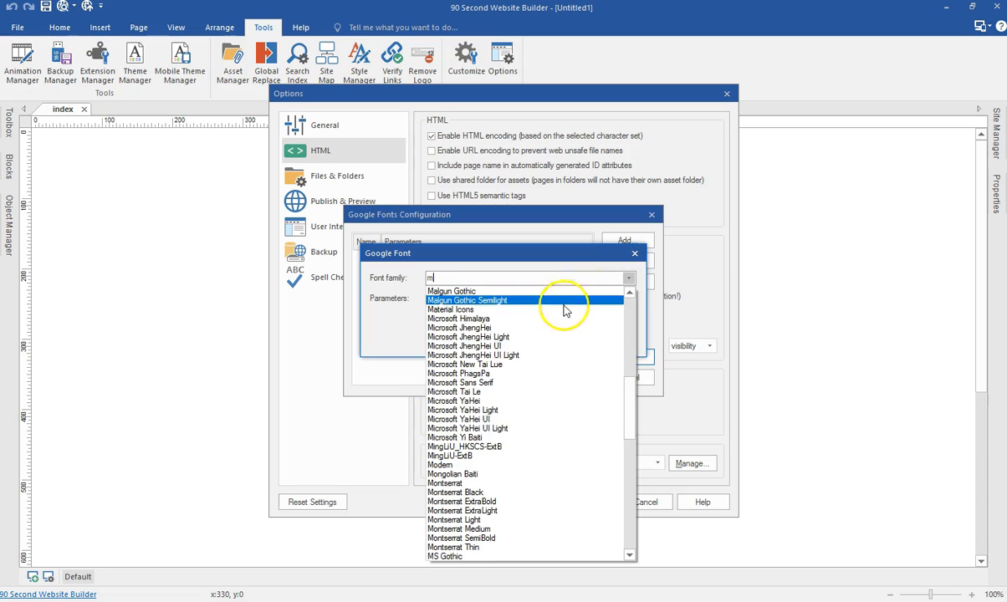
scroll(529, 377, "down", 1)
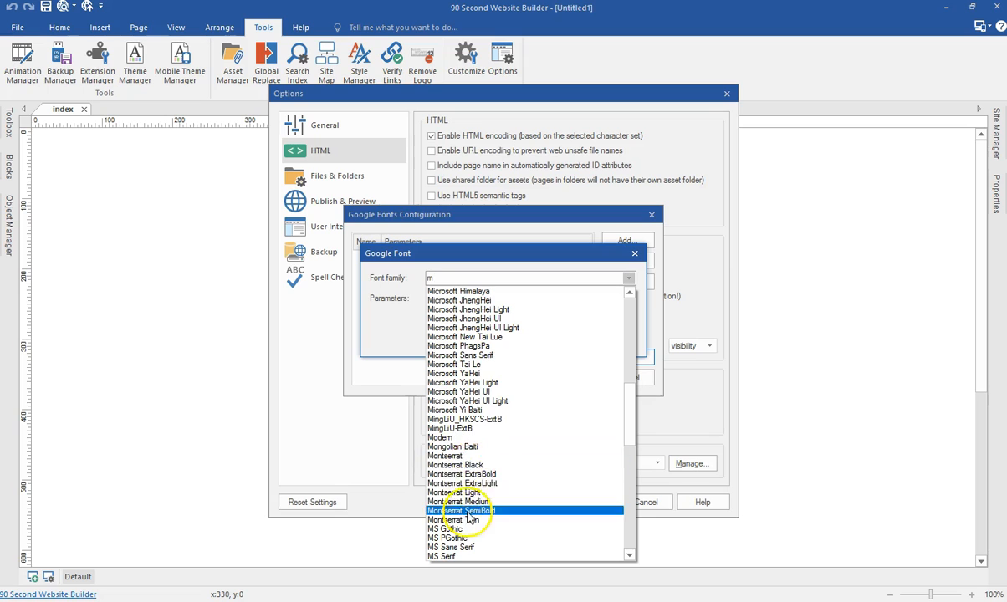
left_click(468, 456)
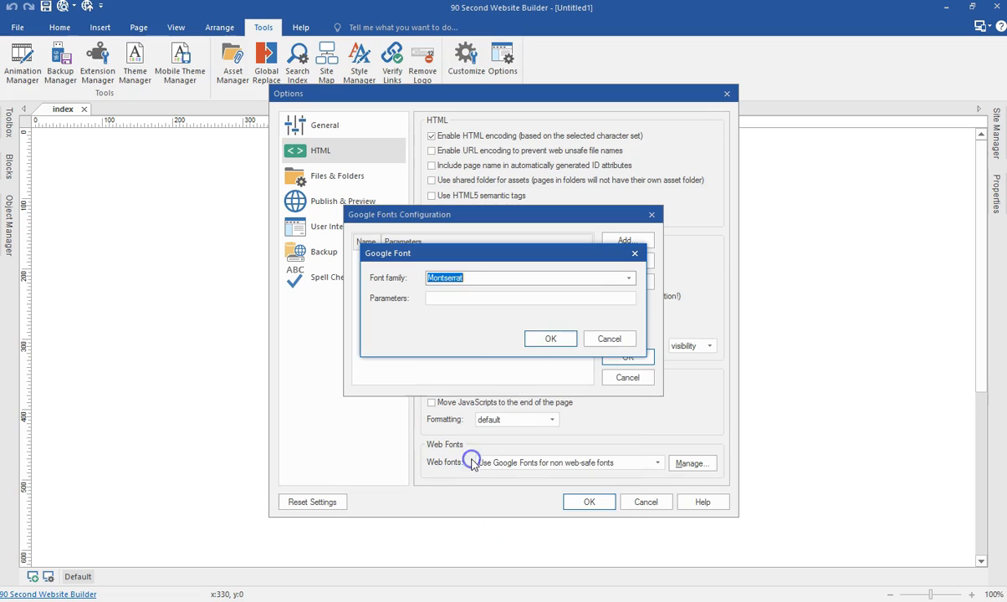
left_click(538, 298)
left_click(537, 339)
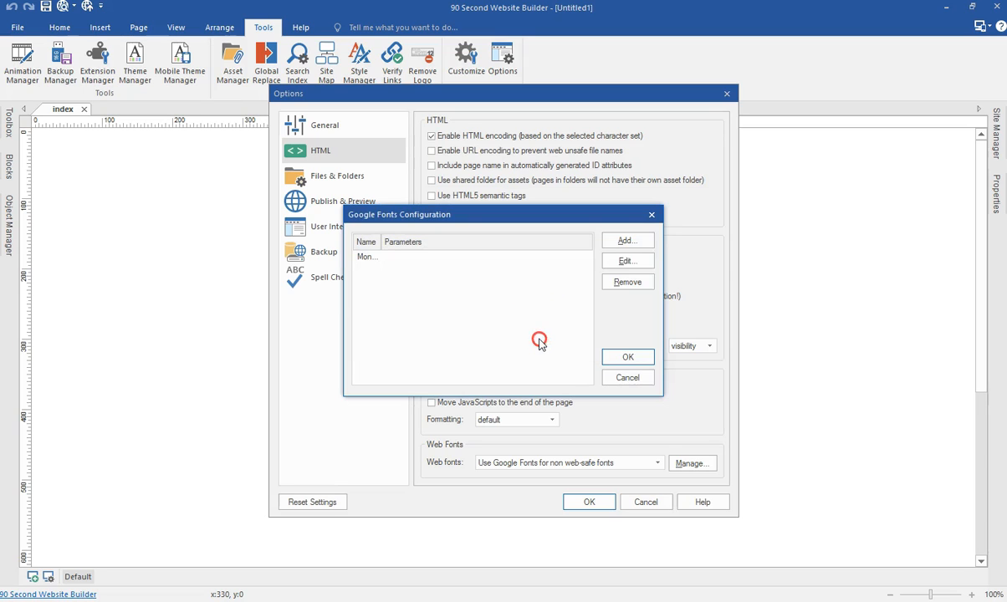
left_click(627, 358)
left_click(589, 505)
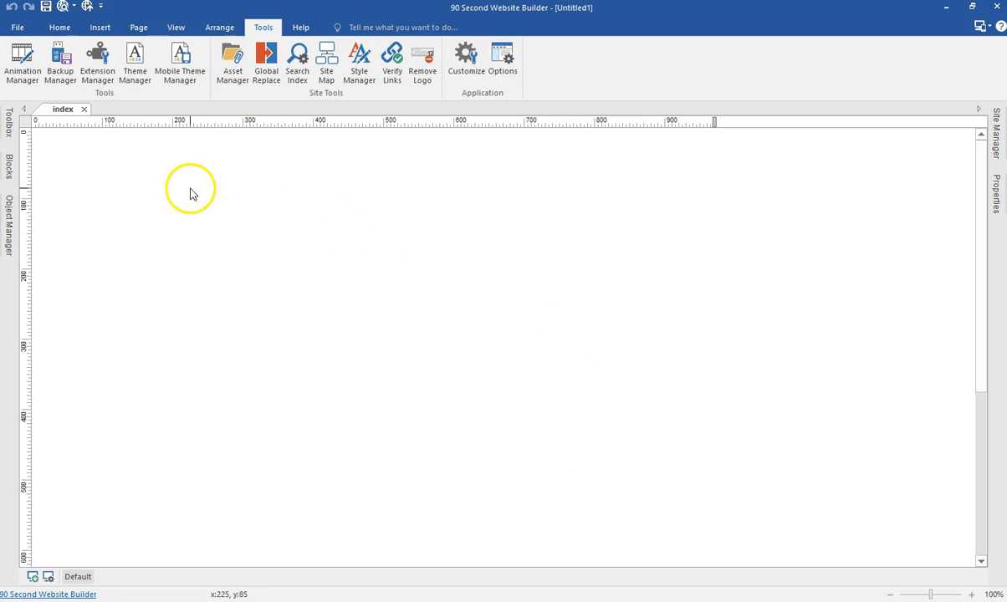
- Draw a text object about 433 px wide in the upper middle of the index page and select it
left_click(9, 122)
left_click(52, 295)
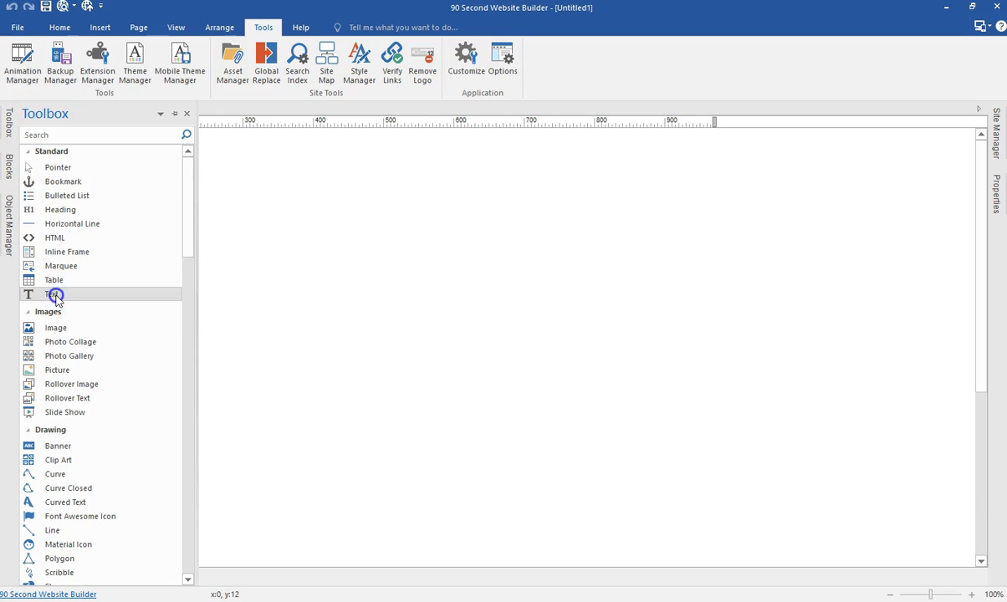
left_click_drag(249, 208, 539, 250)
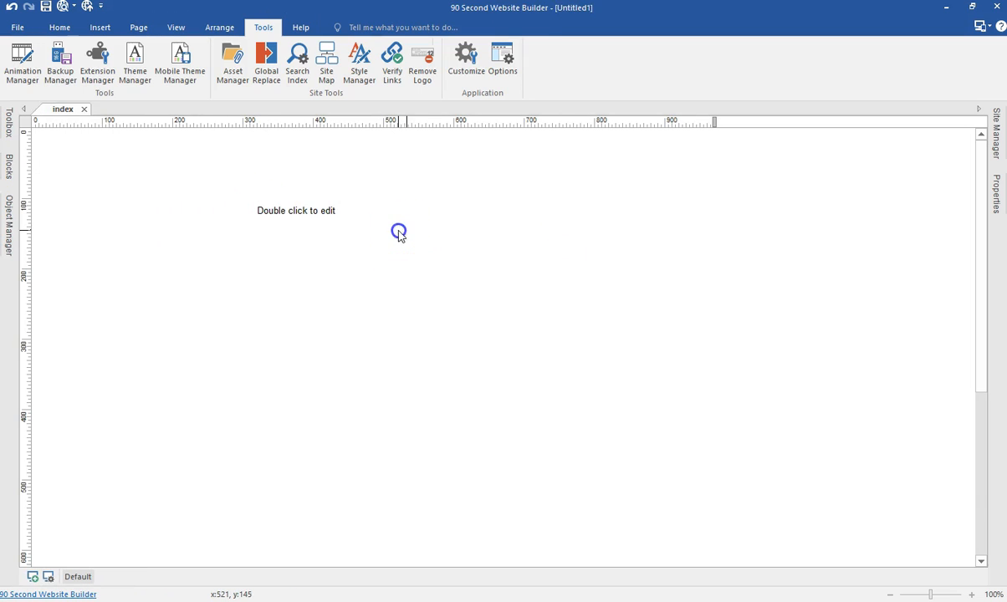
left_click(358, 208)
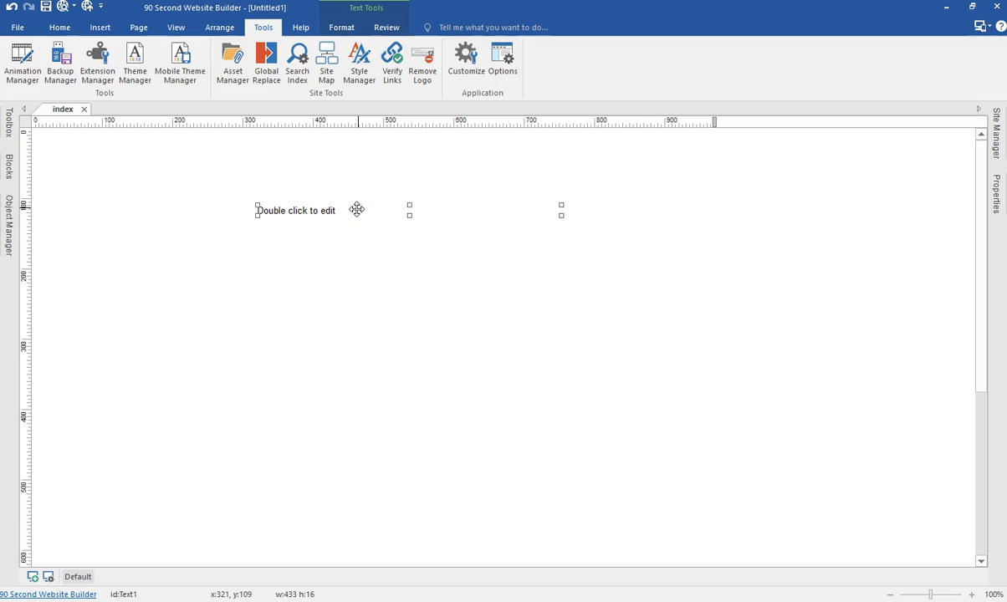
- Select all the text in the text object and disable the Display web-safe fonts only option to list more fonts
double_click(339, 213)
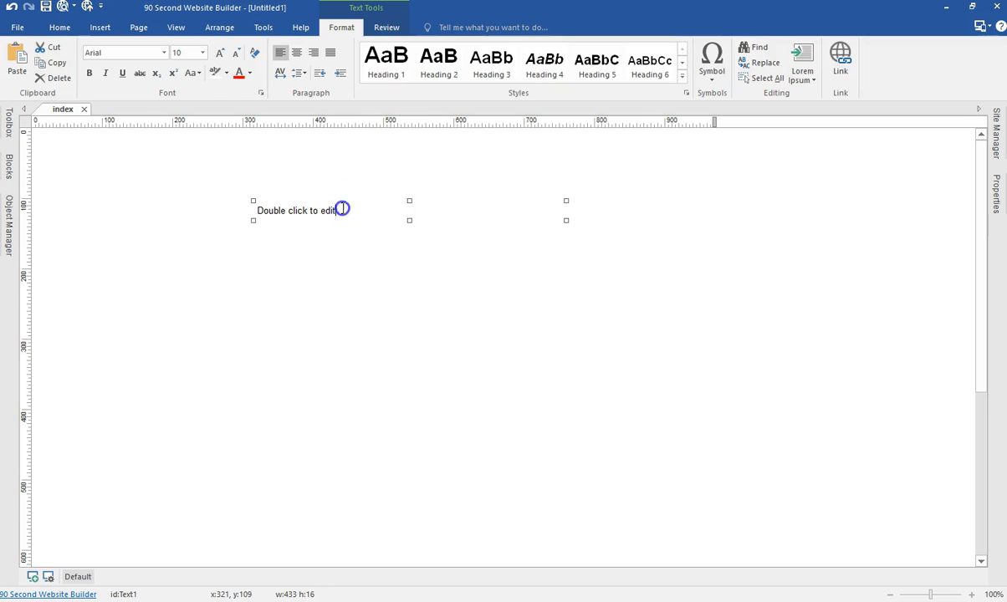
left_click_drag(342, 210, 242, 204)
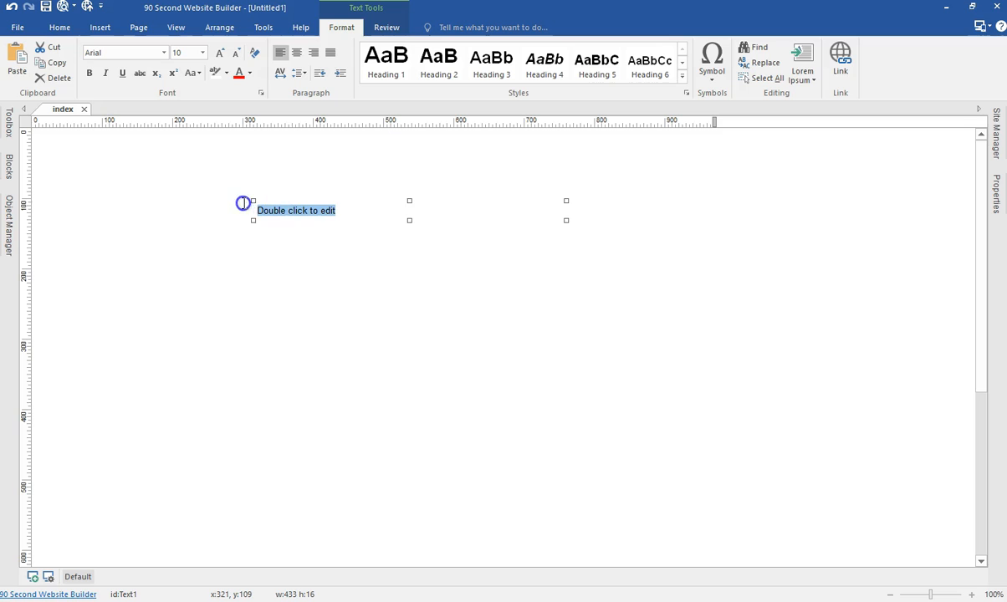
left_click(165, 54)
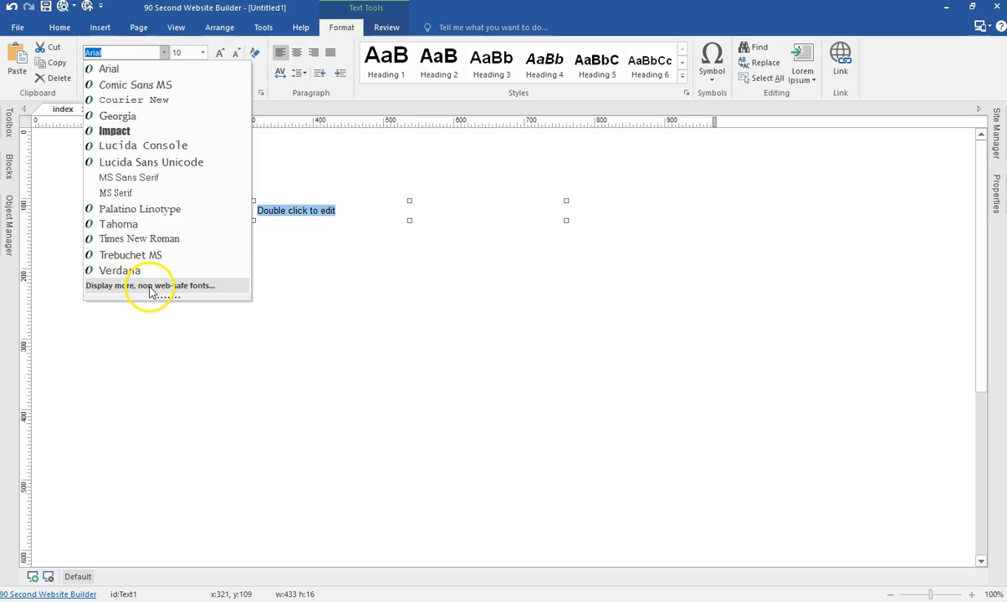
left_click(150, 286)
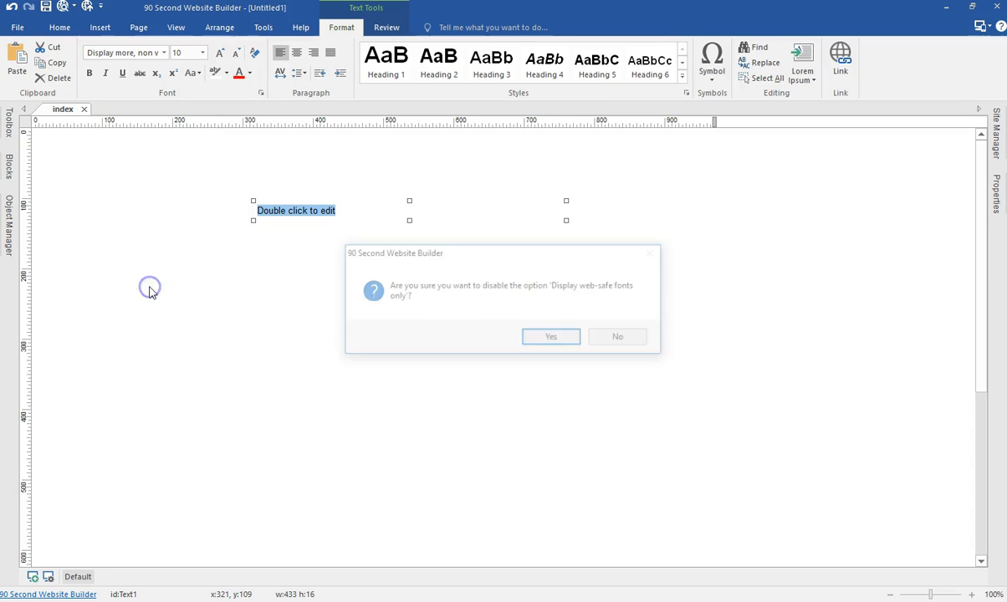
left_click(553, 338)
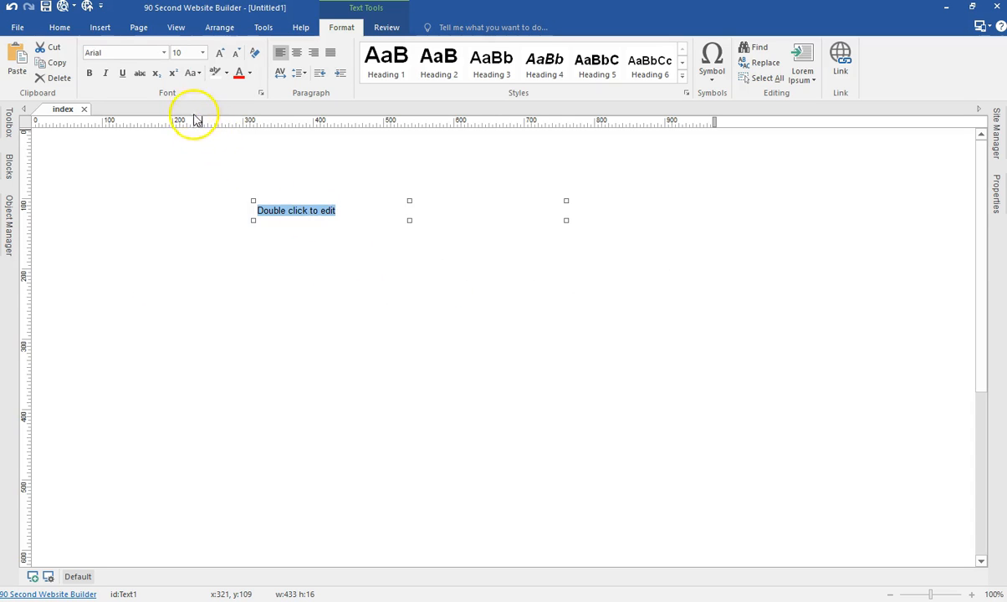
- Set the selected text's font to Montserrat and leave text editing
left_click(163, 52)
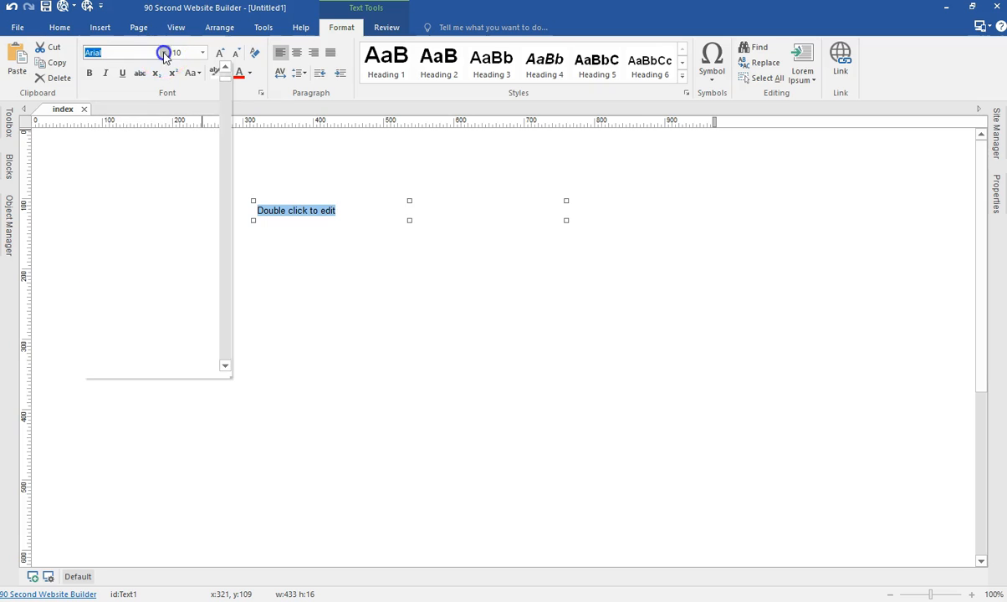
scroll(146, 194, "down", 7)
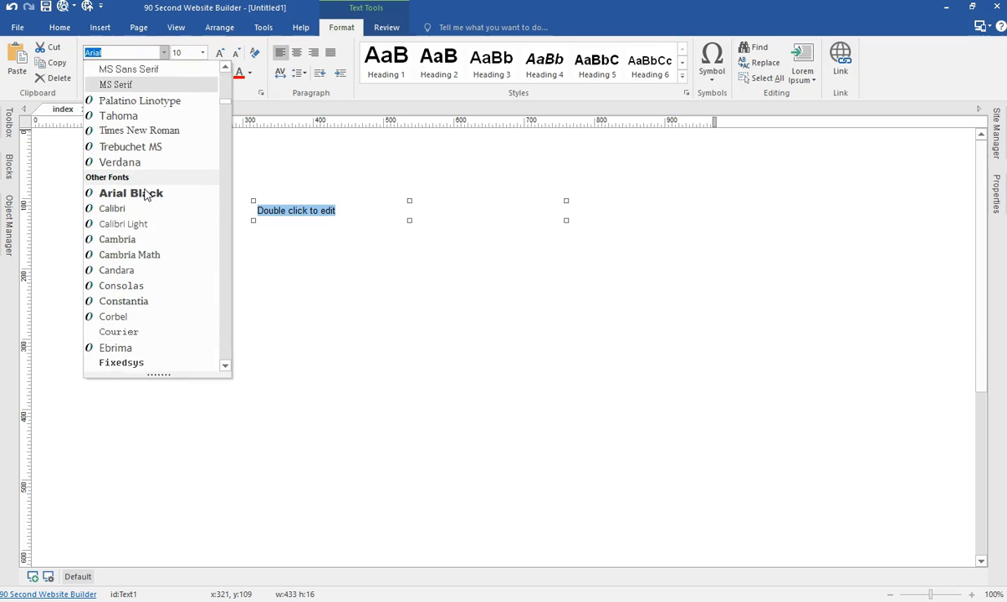
type("M")
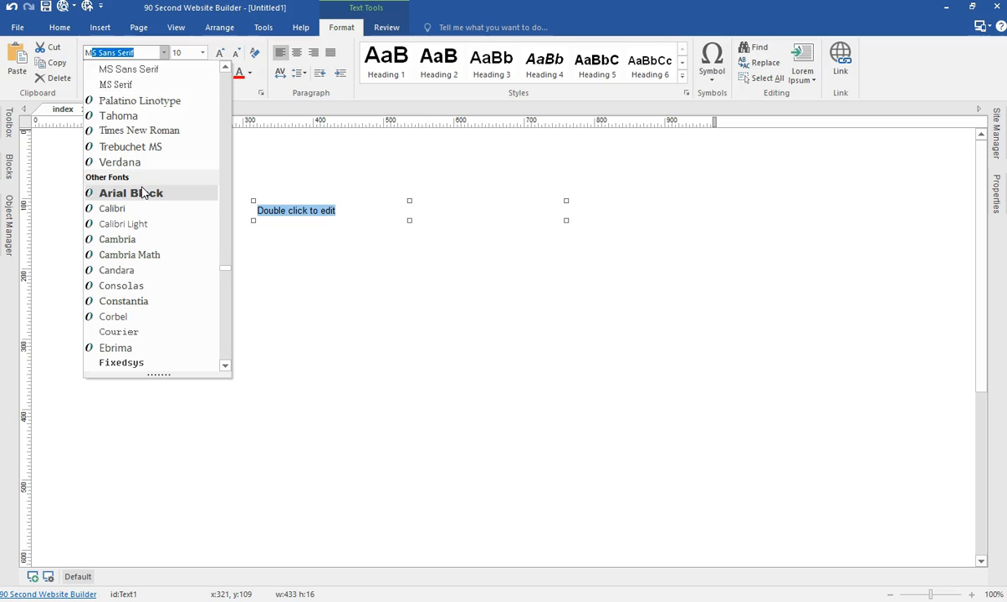
type("on")
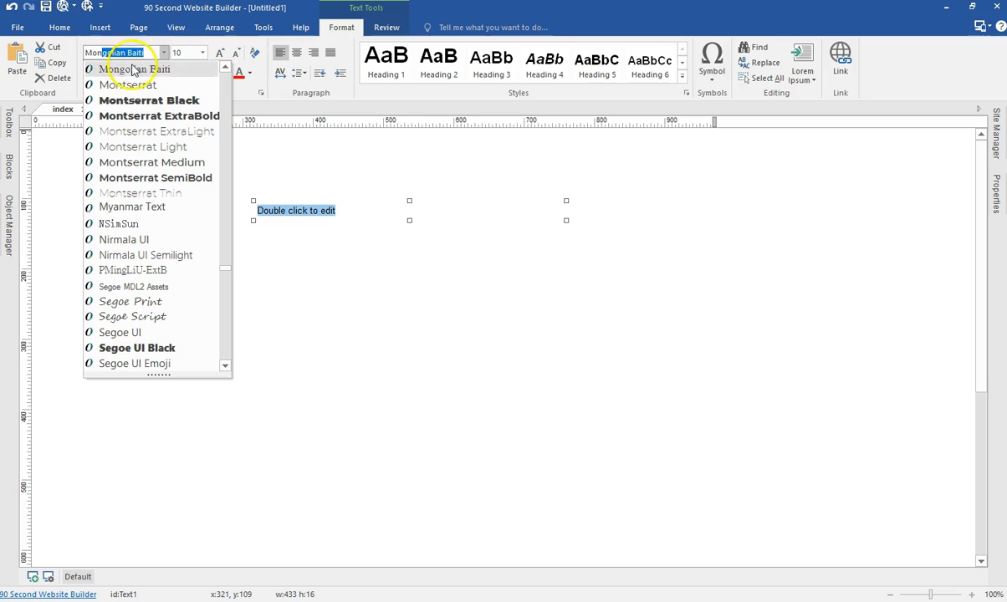
type("tserrat")
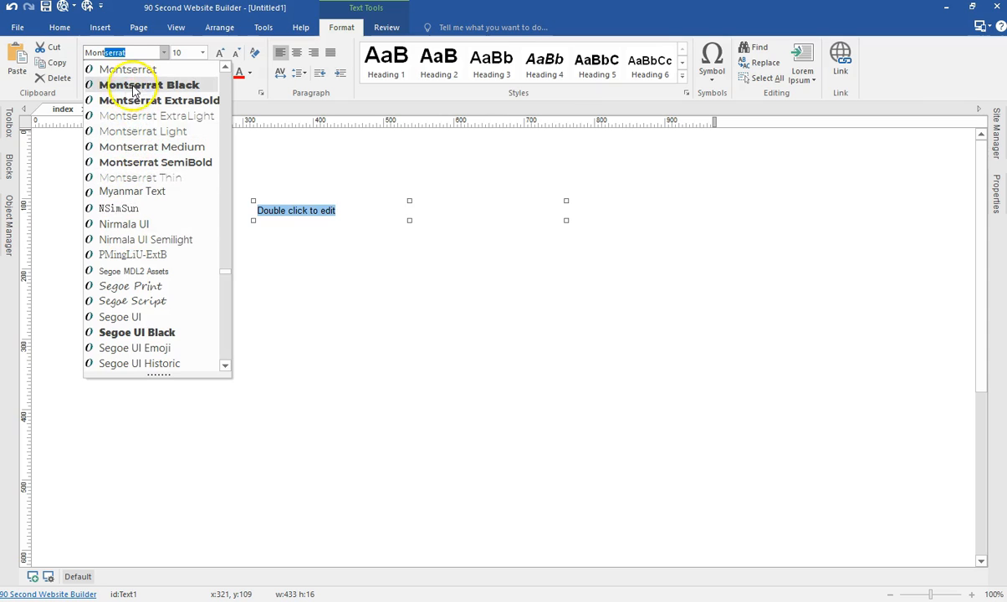
double_click(132, 74)
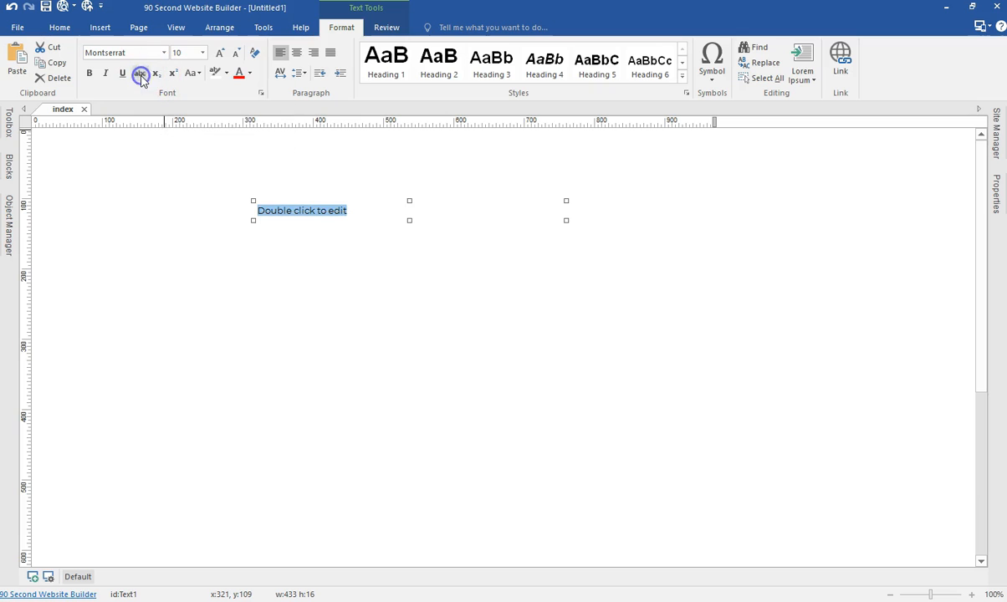
left_click(303, 211)
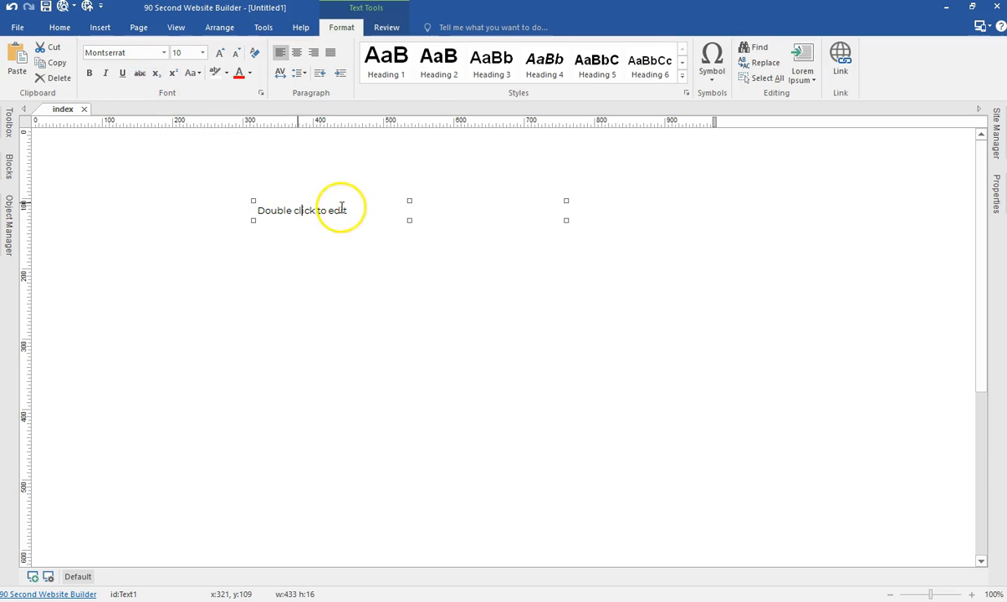
left_click(365, 237)
left_click(331, 212)
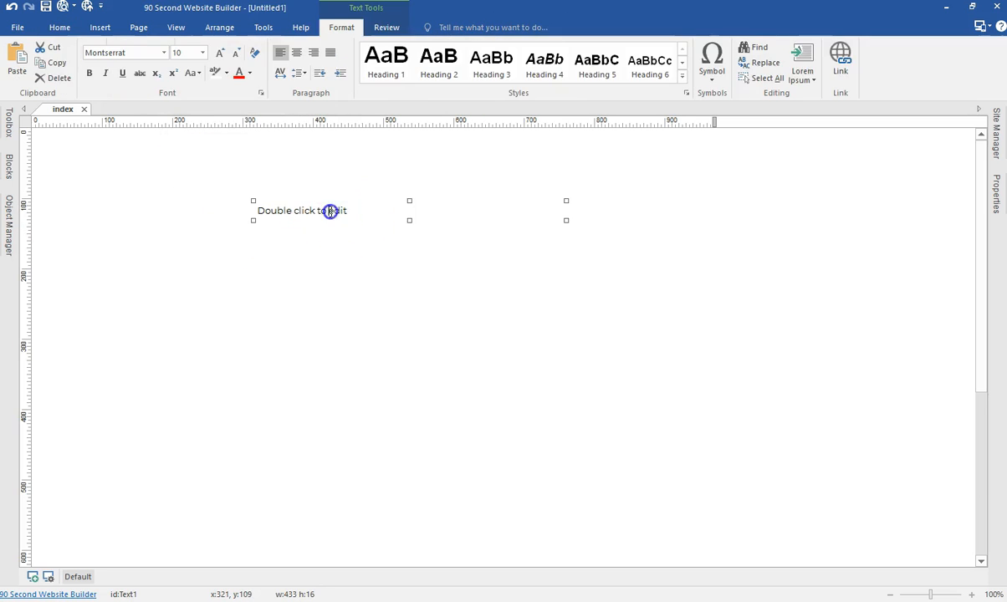
left_click_drag(358, 210, 234, 202)
left_click(263, 232)
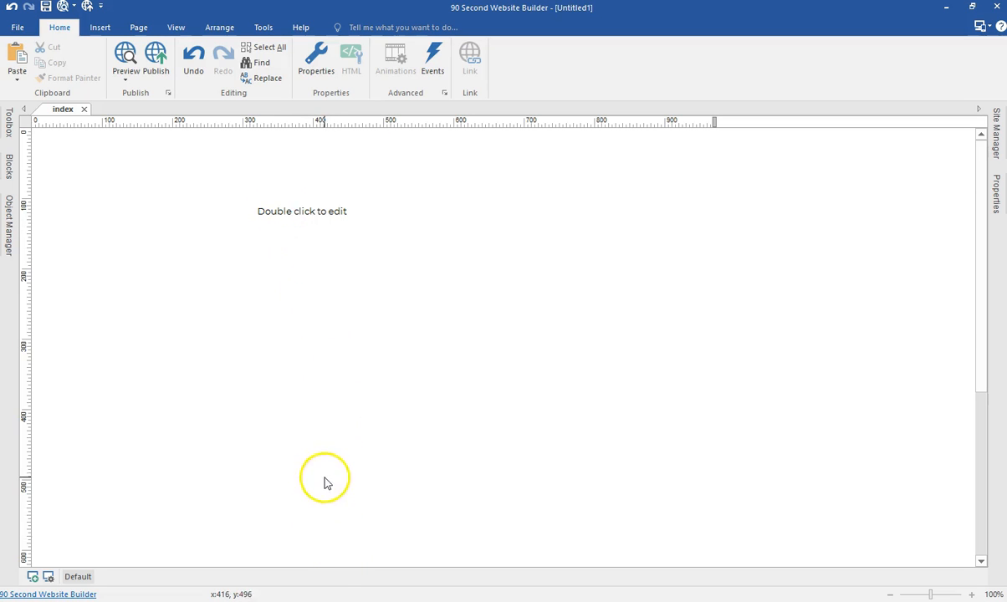
- Preview the page in Firefox and inspect the sample text's font-family styling, returning to 90 Second Website Builder when done
left_click(328, 601)
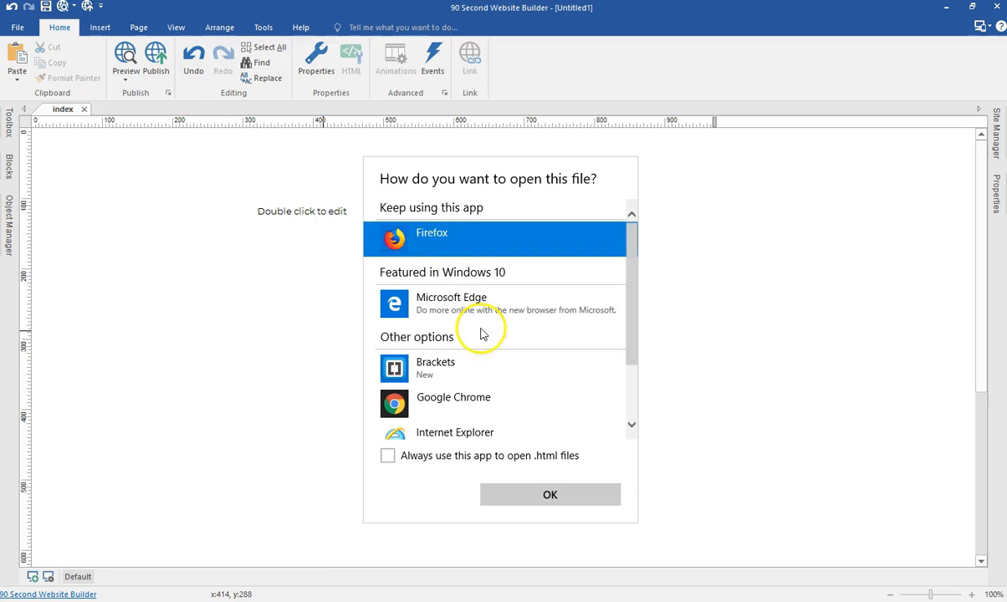
left_click(507, 493)
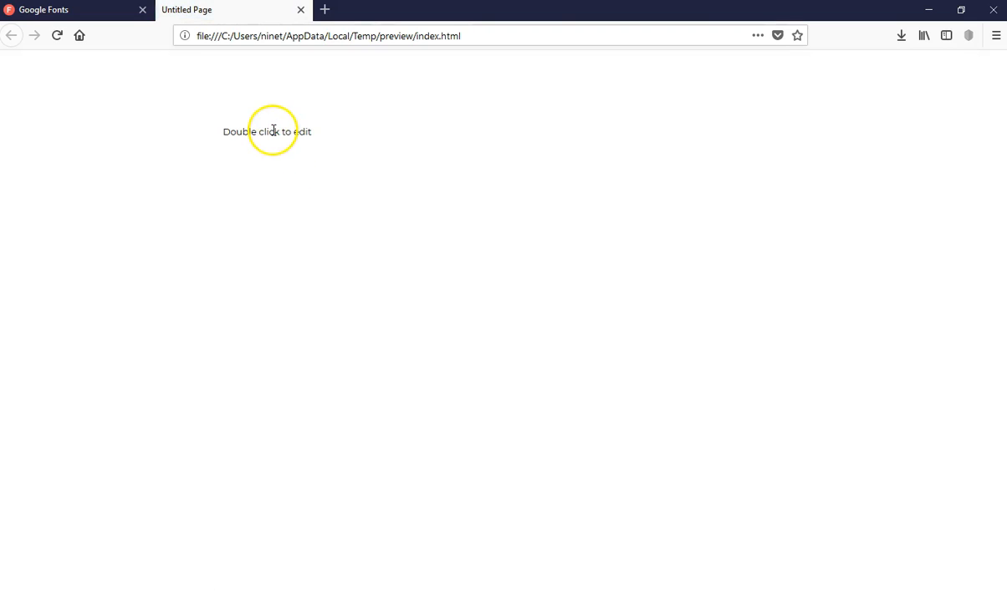
right_click(274, 132)
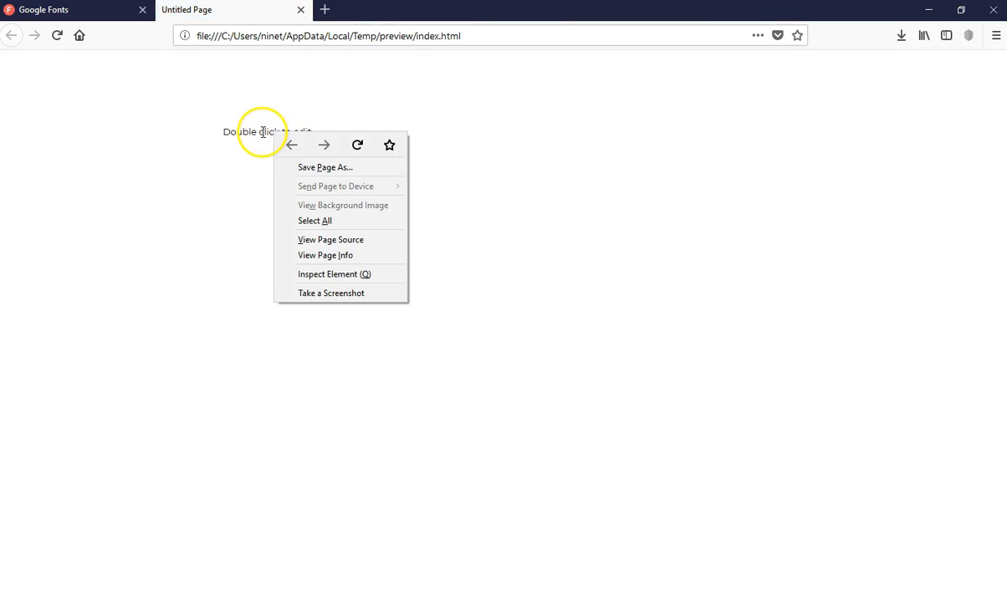
left_click(334, 274)
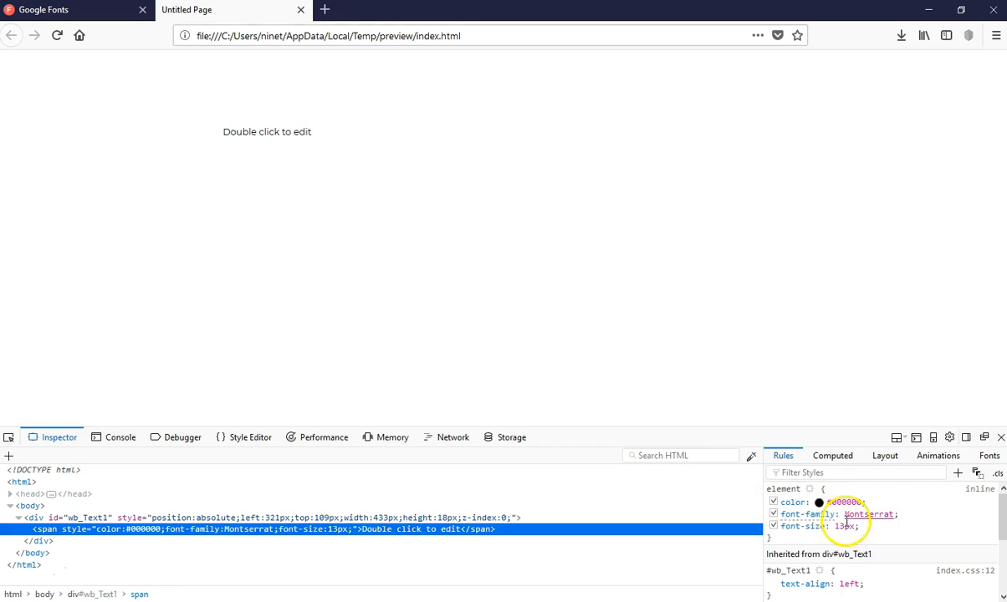
mouse_move(860, 521)
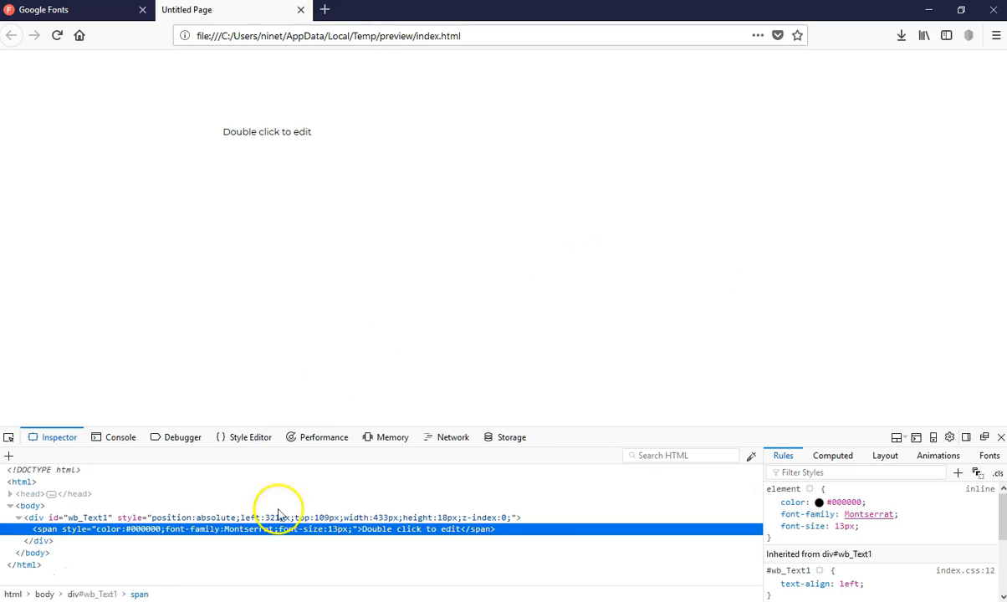
left_click(255, 601)
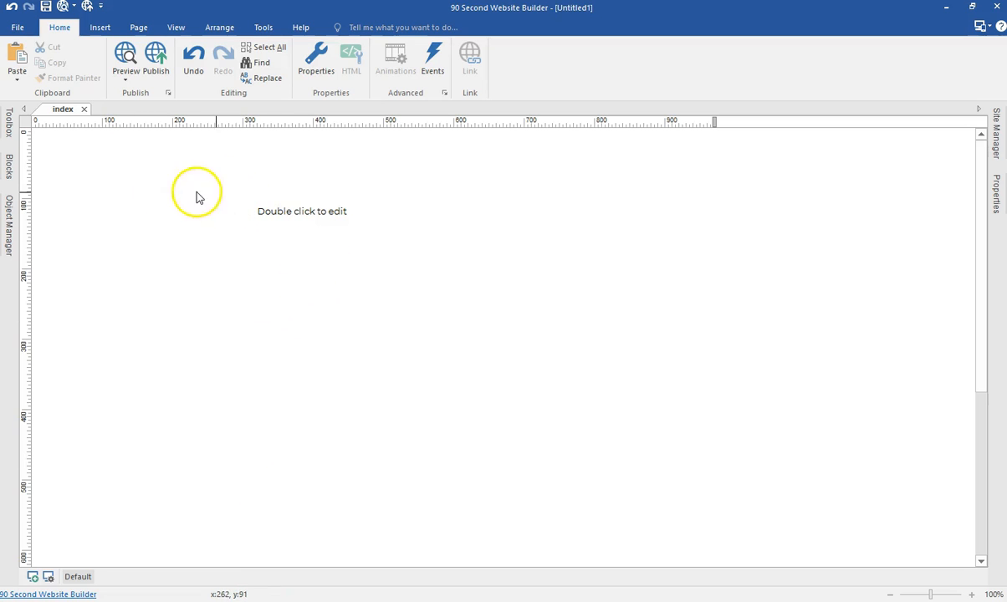
- Find the Shape object in the toolbox and draw a rectangle about 110 by 62 px below the sample text
left_click(14, 126)
left_click(99, 136)
type("sha")
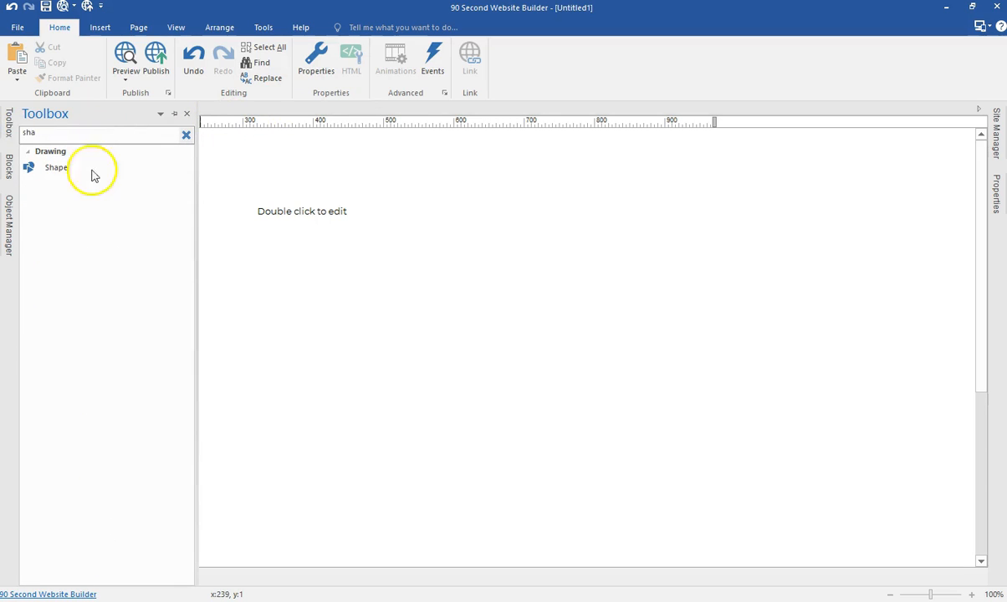
left_click(55, 168)
left_click(439, 334)
left_click(483, 349)
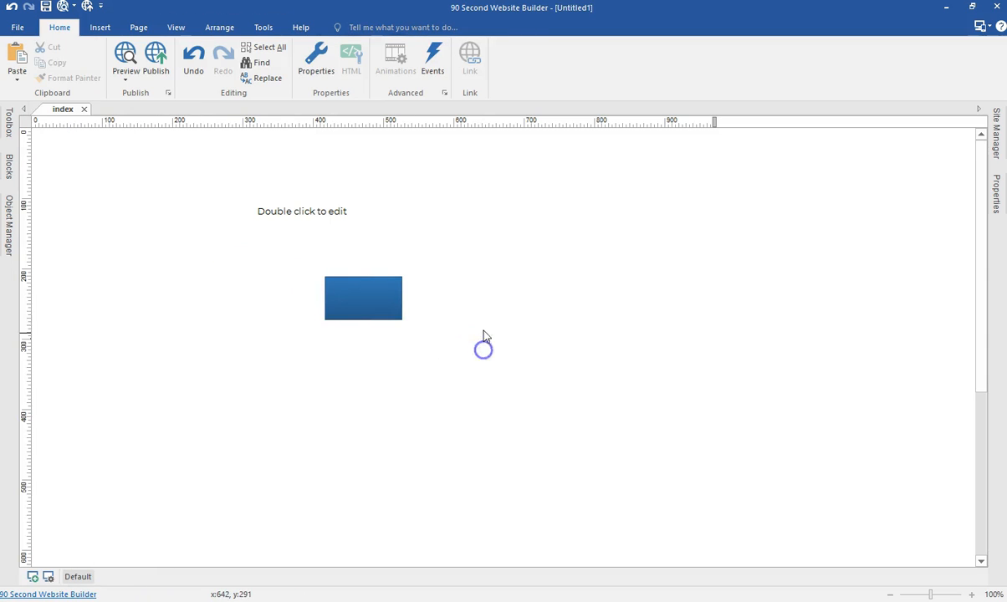
- Open the blue rectangle's properties and enter dfdsfsdf as its text
left_click(360, 308)
double_click(357, 302)
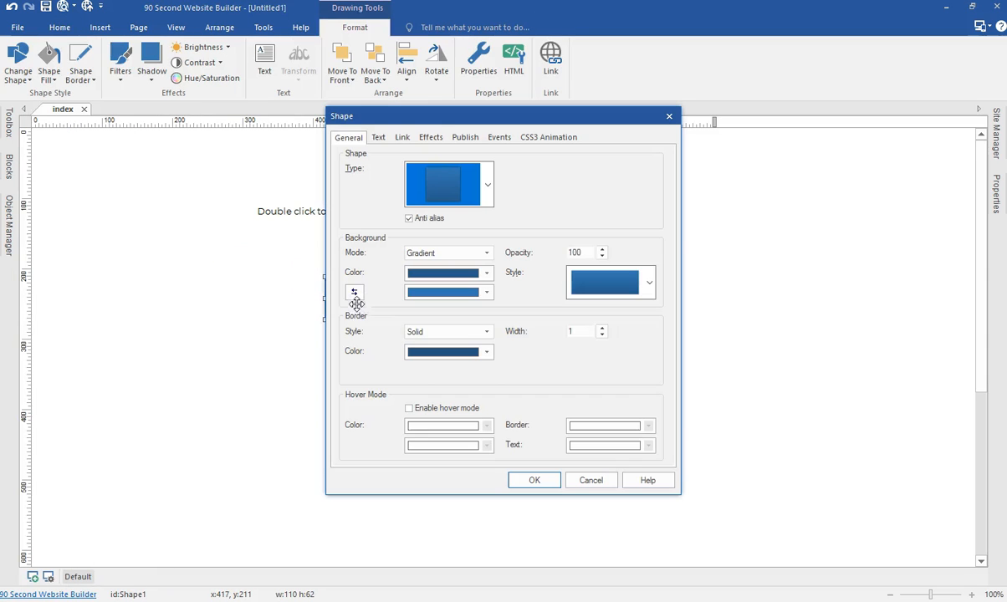
left_click(376, 138)
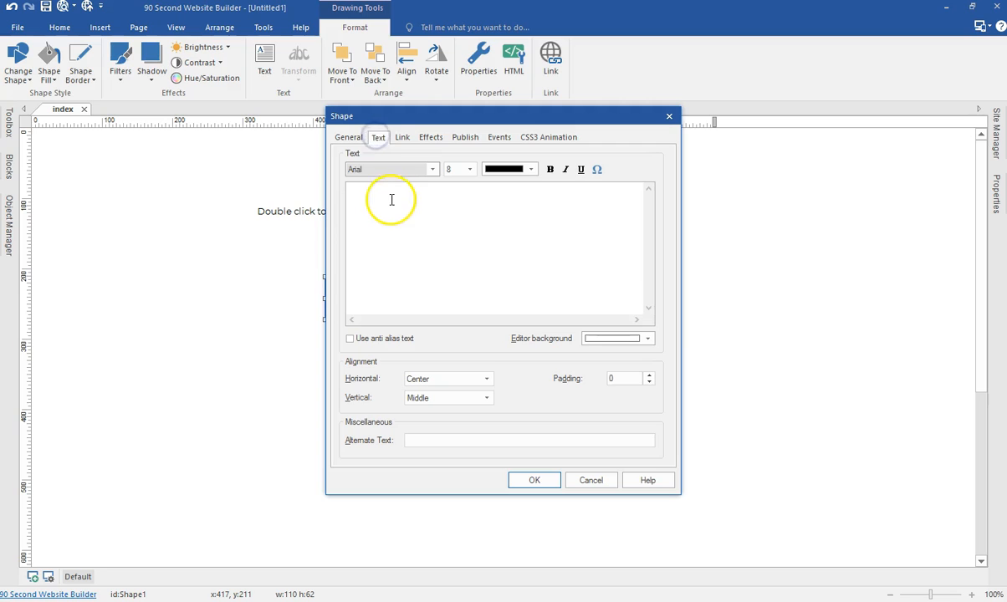
left_click(391, 199)
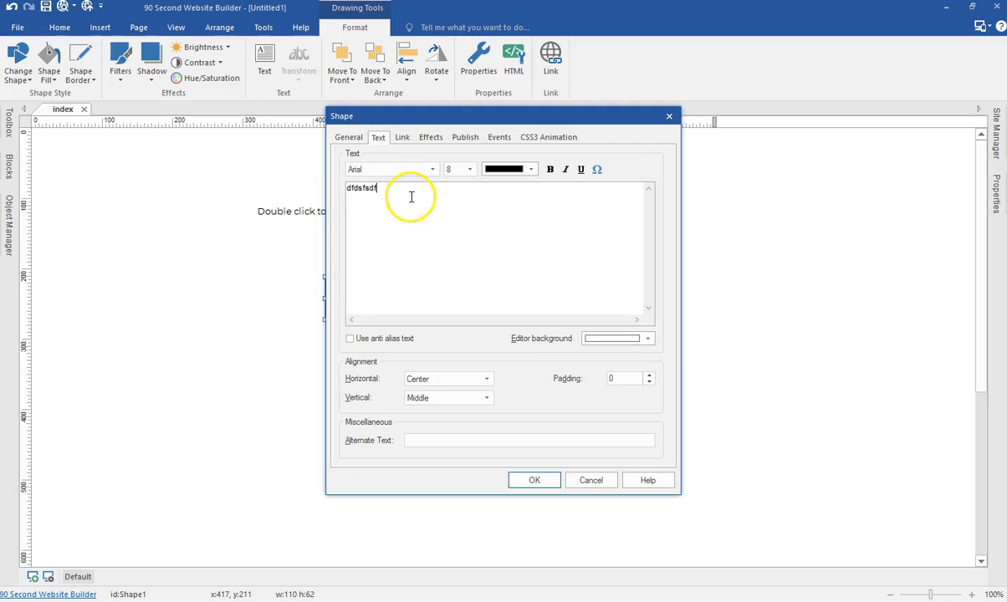
- Set the font of the rectangle's text to Montserrat, apply the shape properties and deselect the shape
left_click(402, 171)
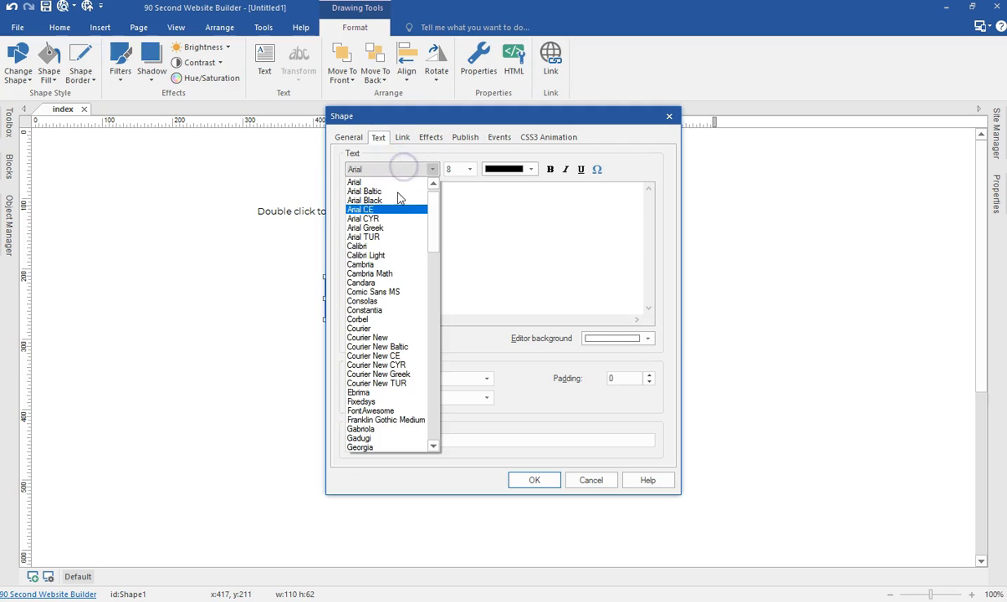
key("m")
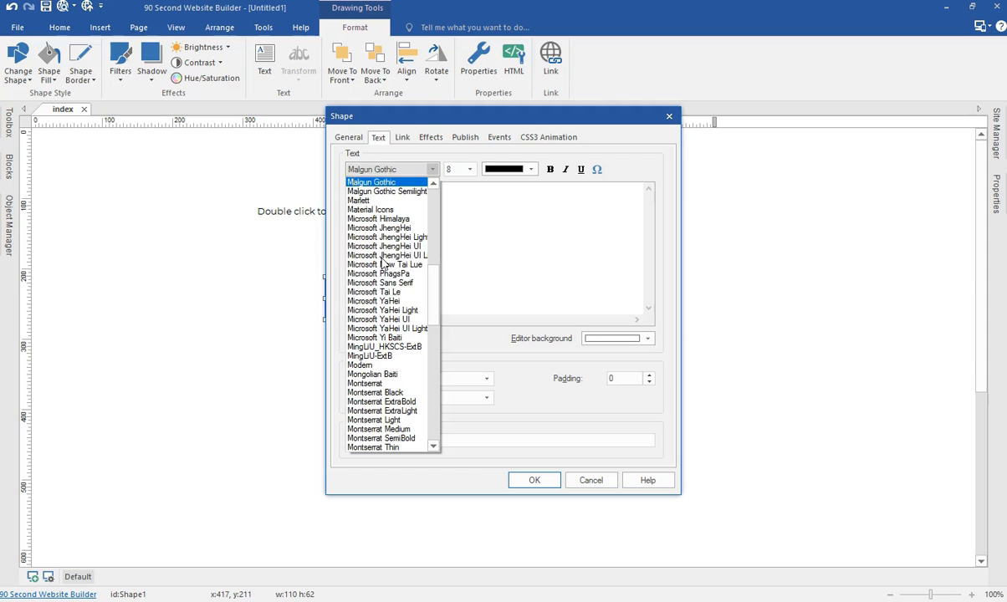
scroll(376, 336, "down", 1)
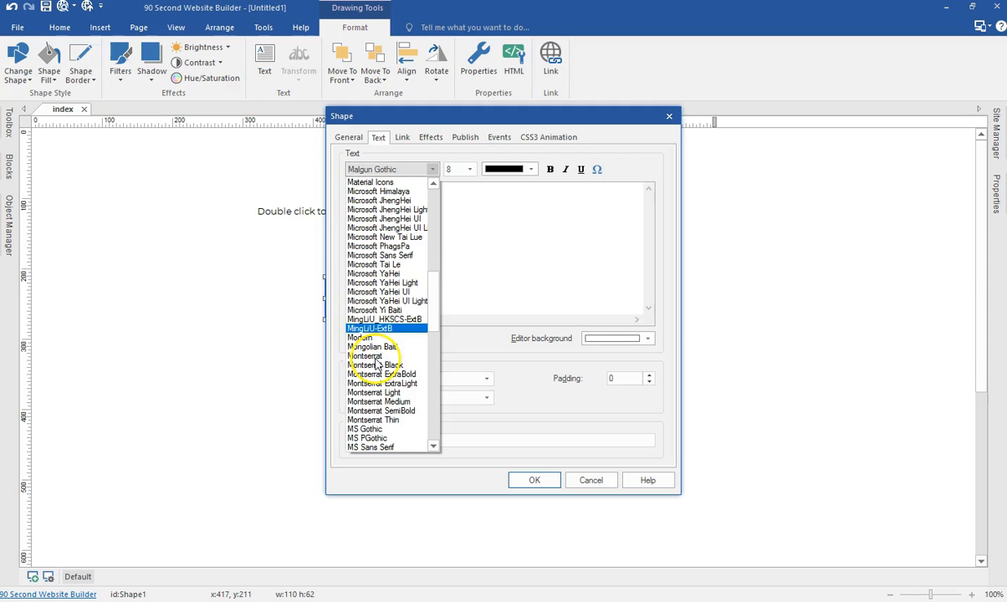
left_click(378, 356)
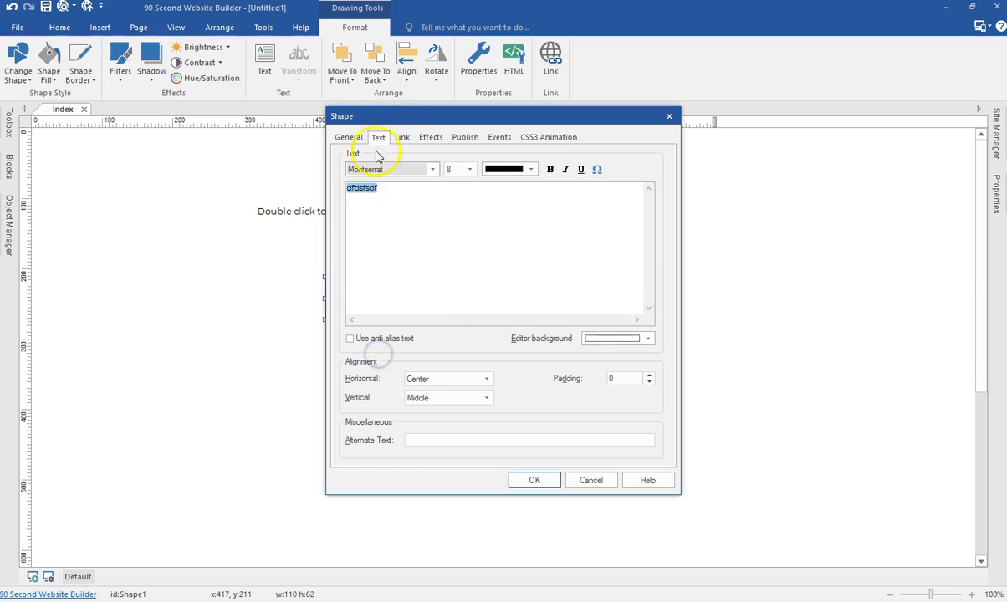
left_click(534, 480)
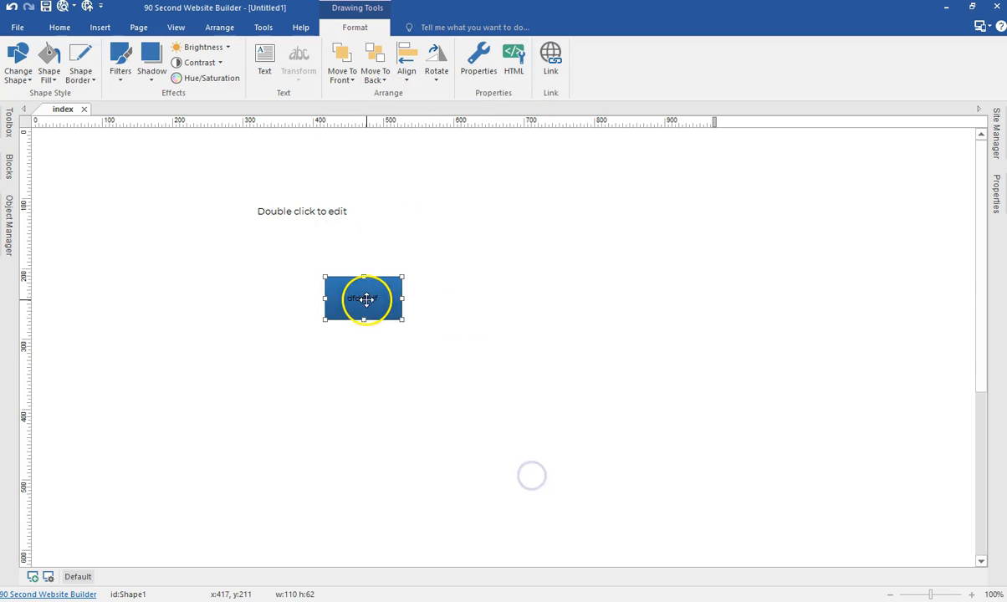
left_click(402, 229)
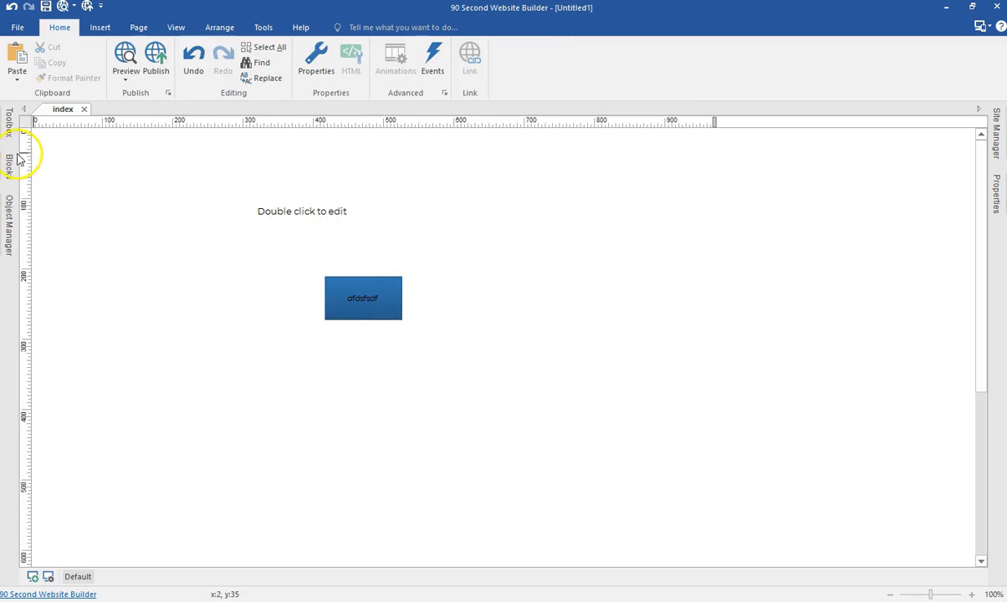
- Clear the toolbox search and place a CSS Menu at about x 554, y 169, beside and slightly above the rectangle
left_click(9, 122)
left_click(185, 135)
scroll(119, 342, "down", 8)
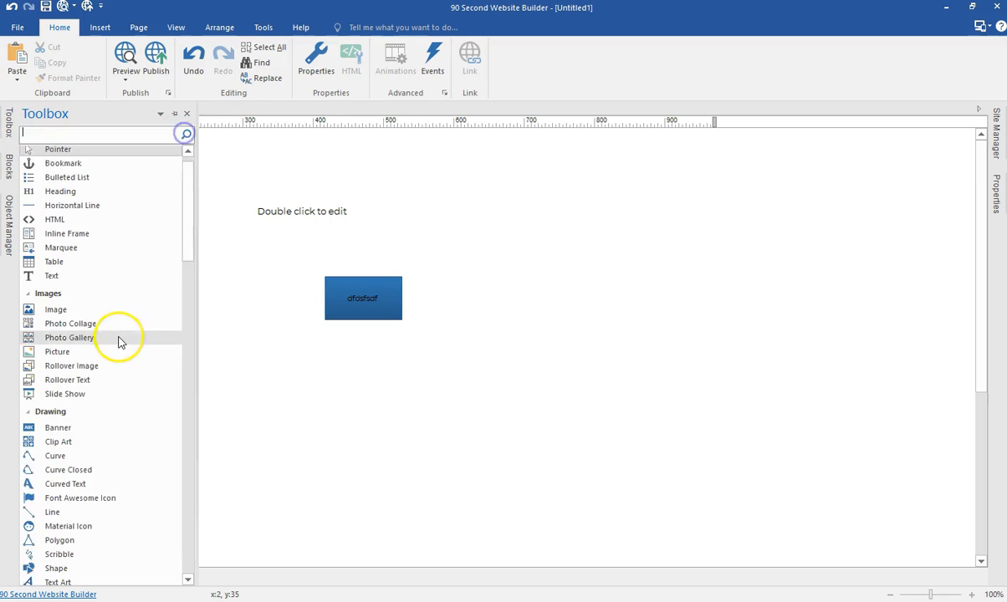
scroll(130, 341, "down", 10)
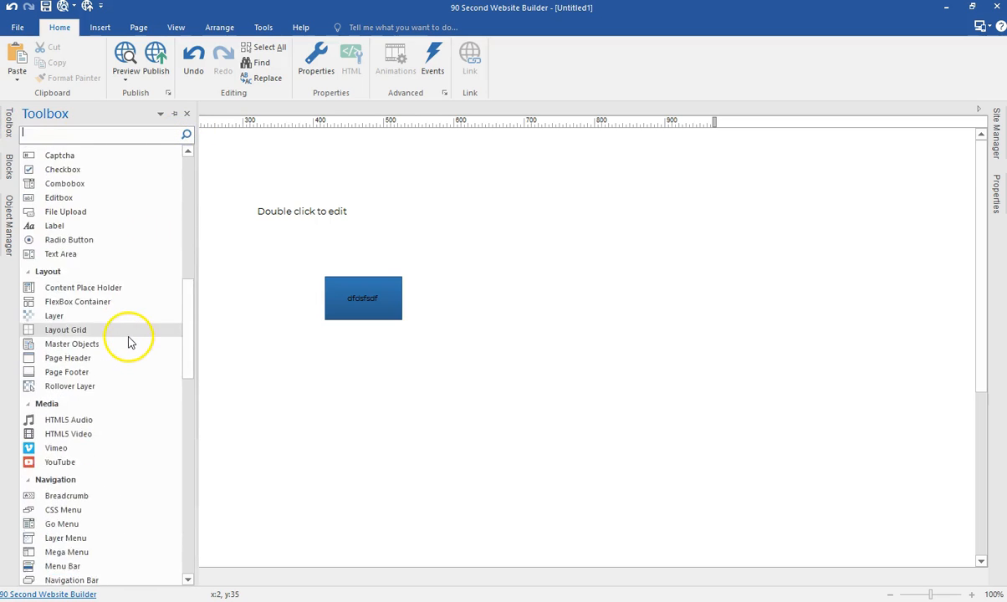
left_click_drag(64, 282, 532, 315)
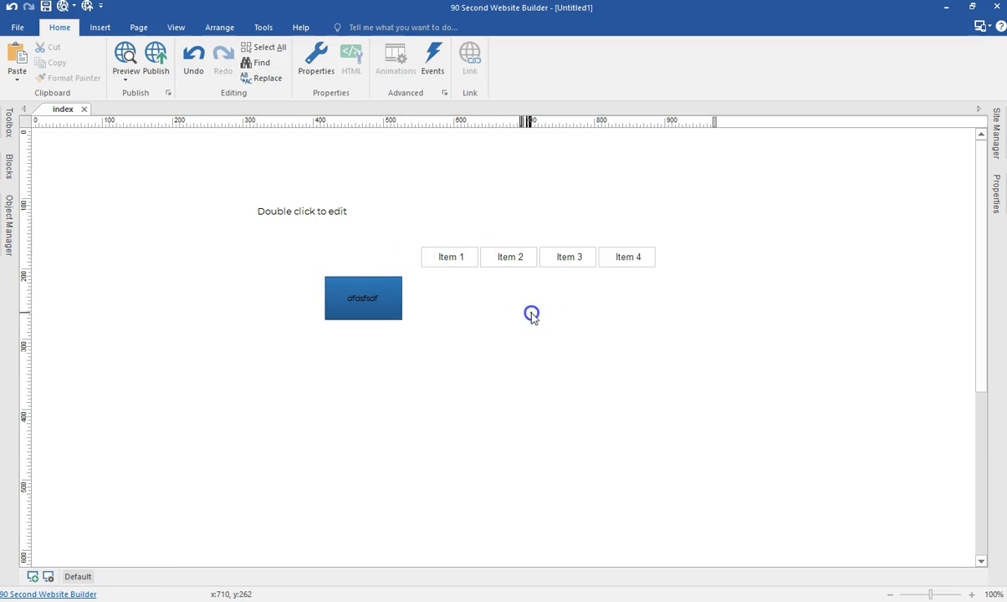
- Set the main menu text's font family to Montserrat in the CSS menu's style properties and apply it
double_click(521, 258)
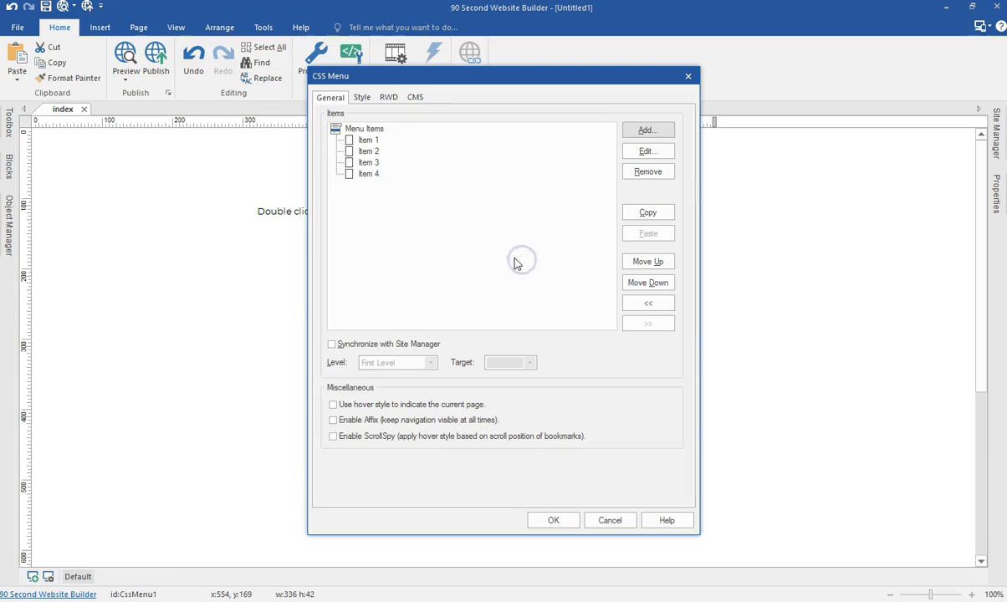
left_click(361, 97)
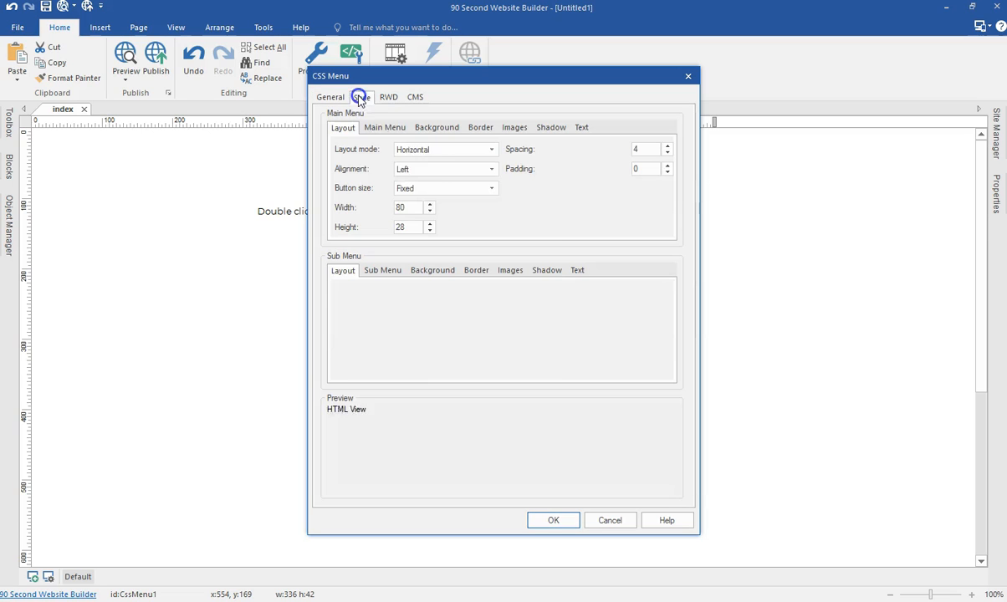
left_click(588, 128)
left_click(409, 150)
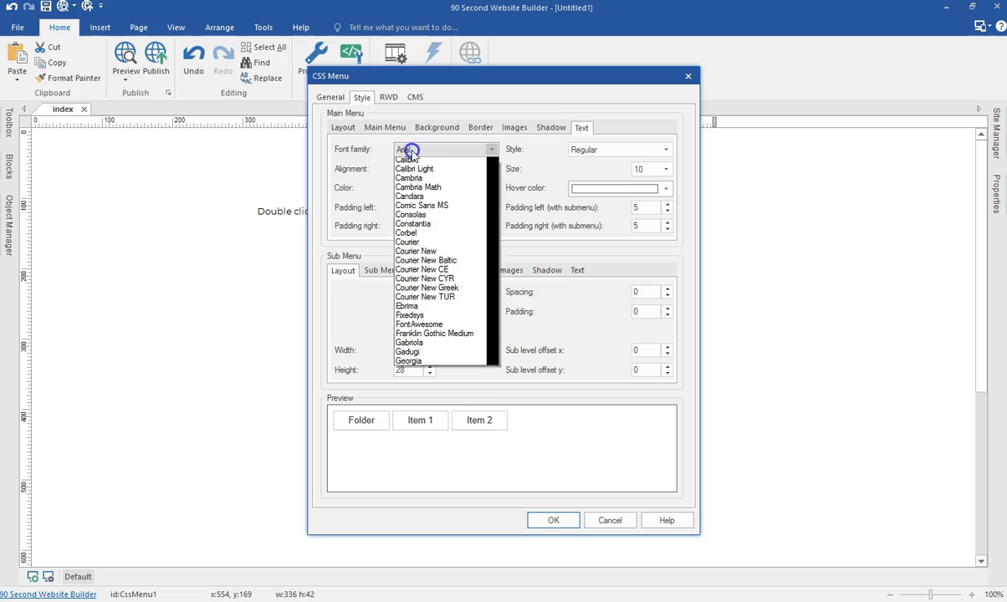
scroll(436, 282, "down", 4)
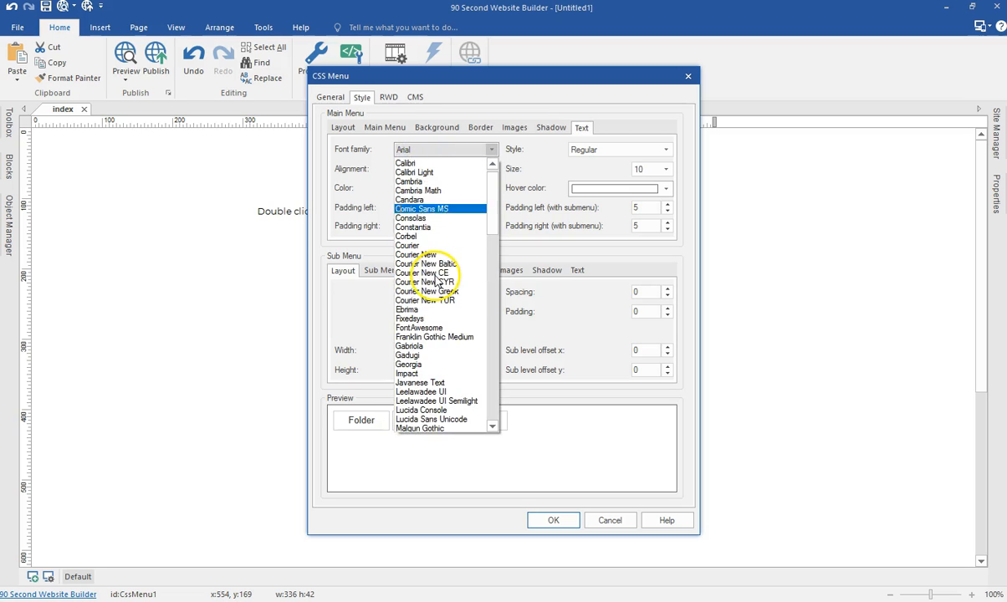
scroll(429, 336, "down", 6)
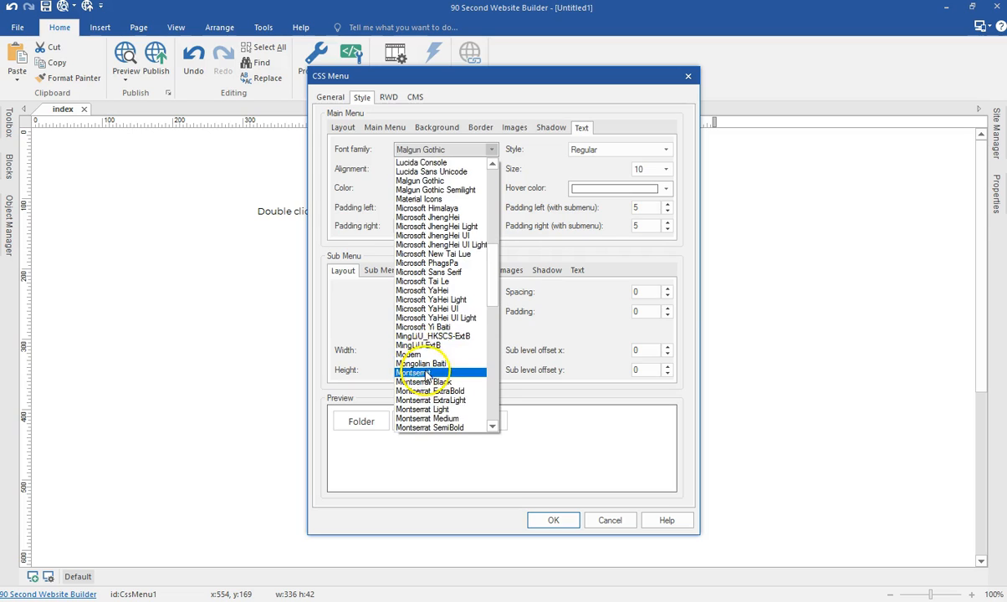
left_click(424, 372)
left_click(554, 520)
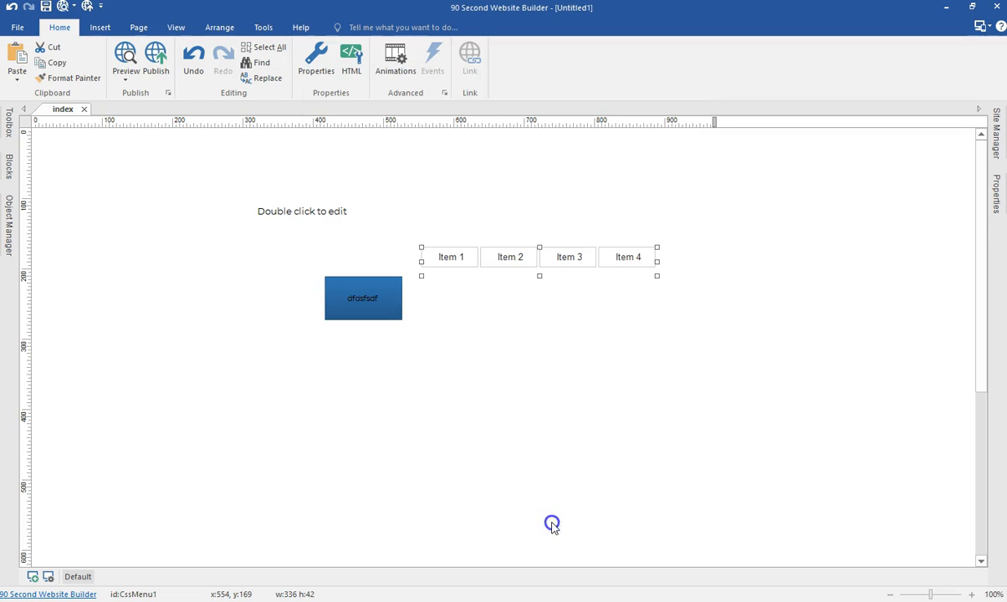